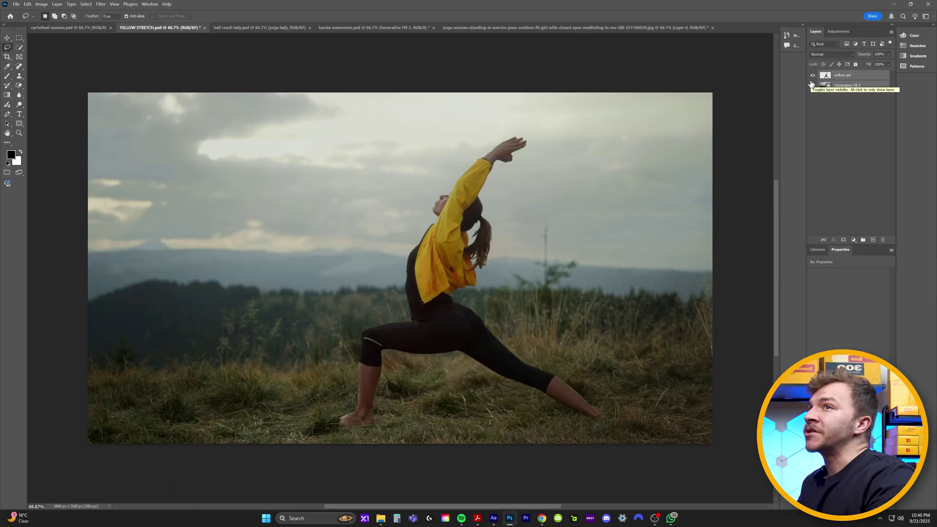
Toggle the yellow girl layer's visibility to compare the scene with and without the woman.
click(813, 76)
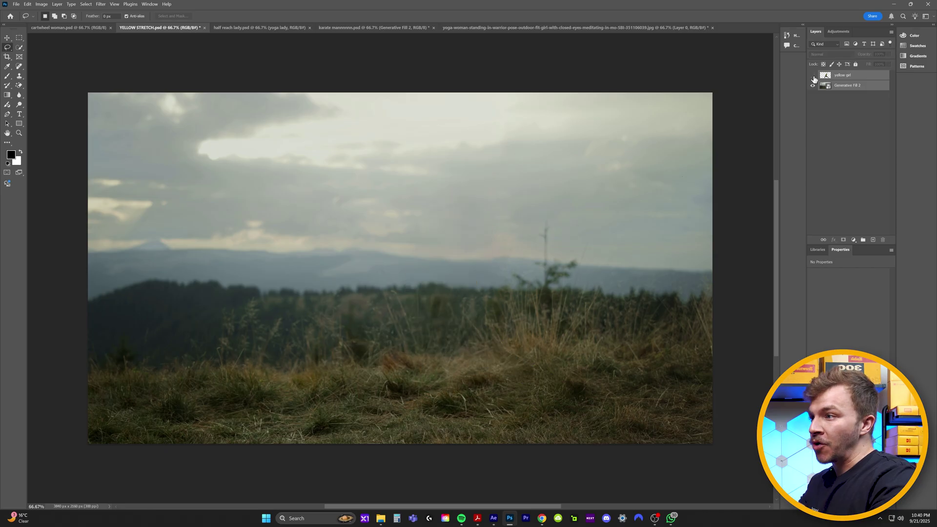
click(813, 76)
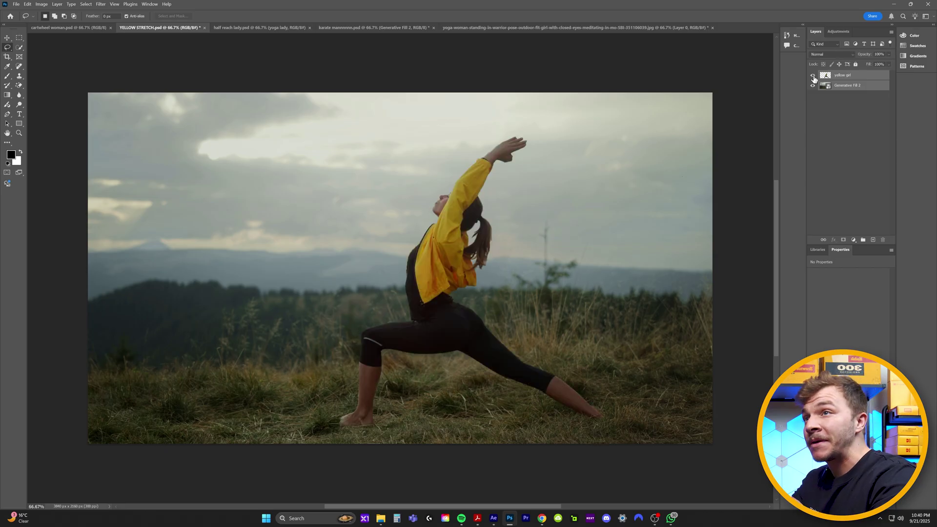
click(813, 76)
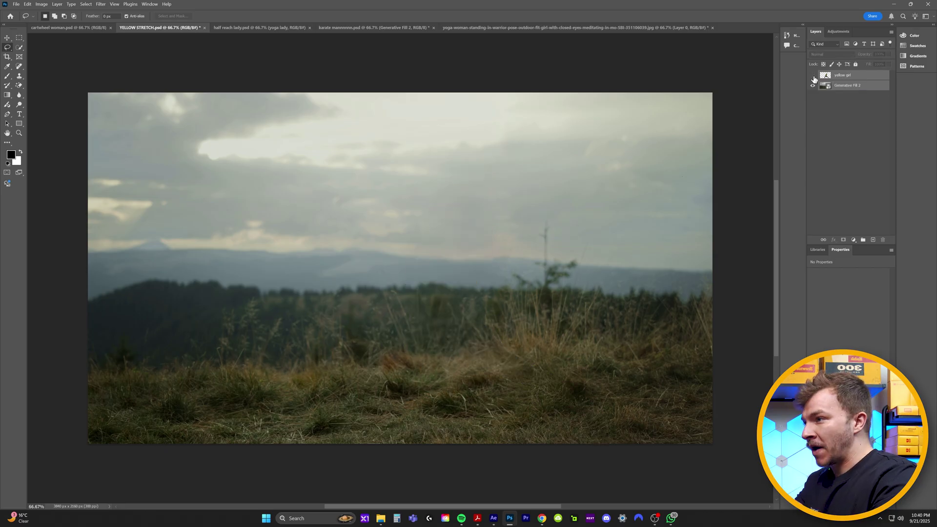
click(813, 78)
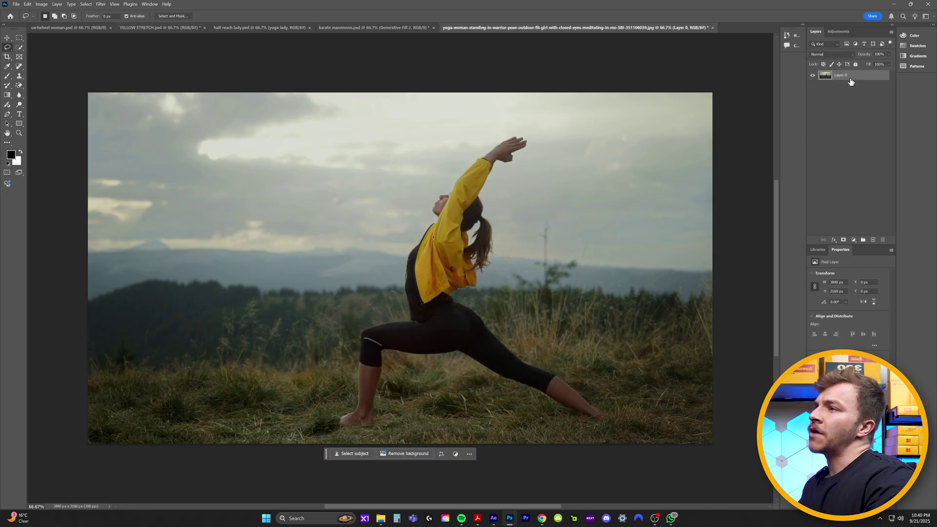
Select the woman with the Object Selection Tool and paste a copy of her in place on a new layer.
click(22, 49)
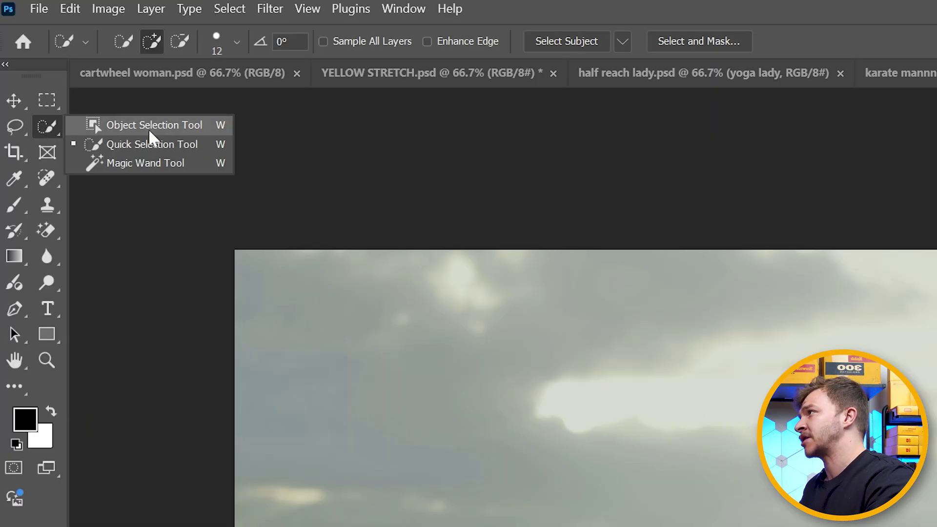
click(148, 129)
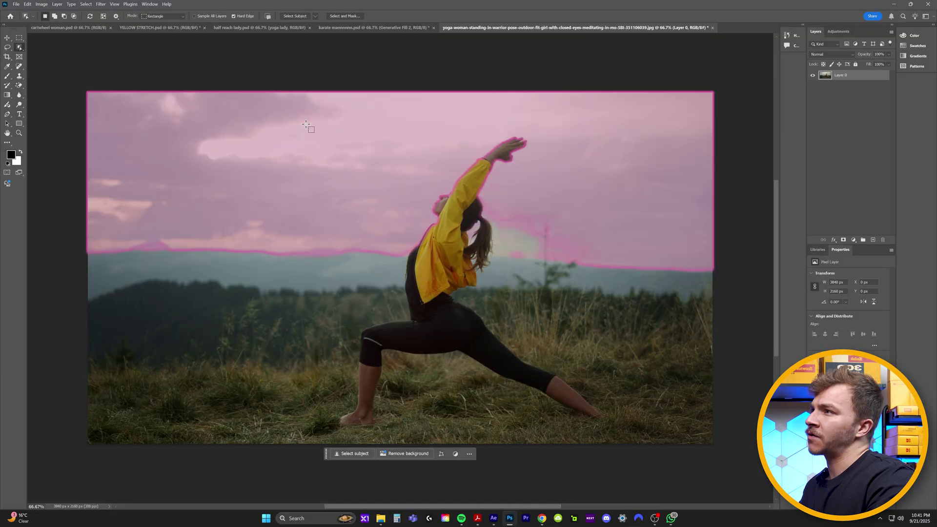
drag(306, 124, 649, 440)
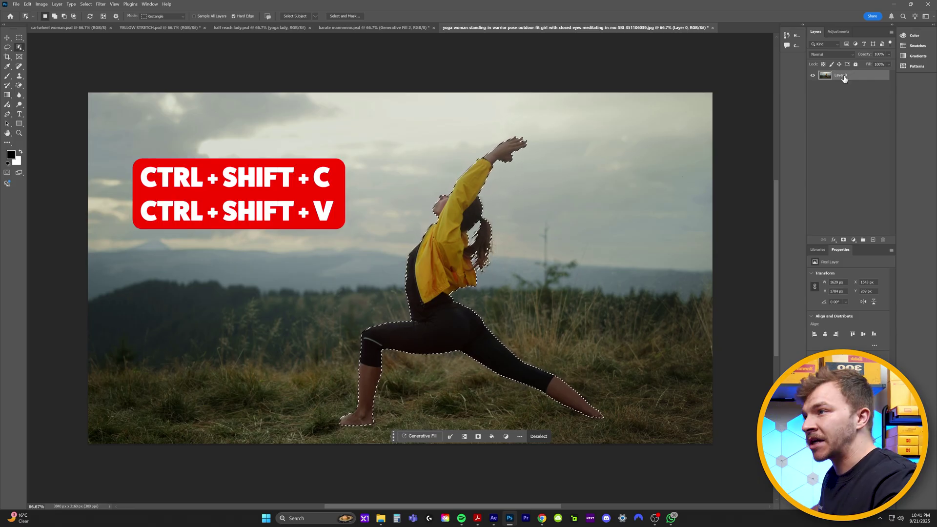
key(ctrl+shift+c)
key(ctrl+shift+v)
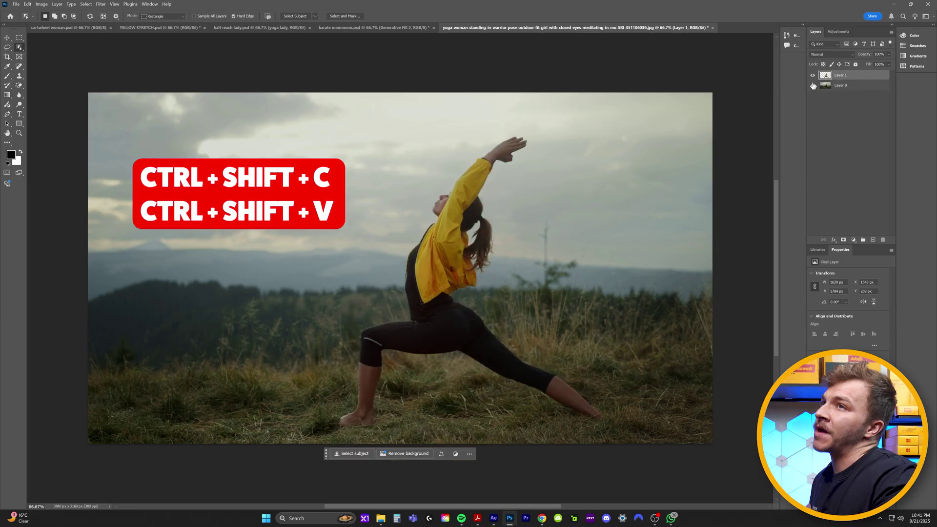
Hide Layer 0 temporarily to examine the woman's cutout on its own, and show Layer 0 again.
click(813, 85)
key(z)
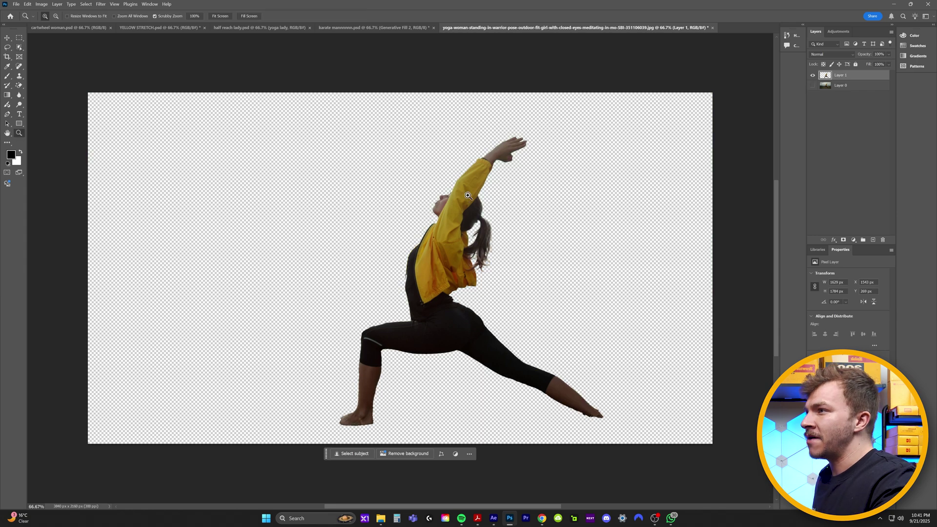
mouse_move(466, 194)
mouse_down()
mouse_move(489, 193)
mouse_move(472, 196)
mouse_up()
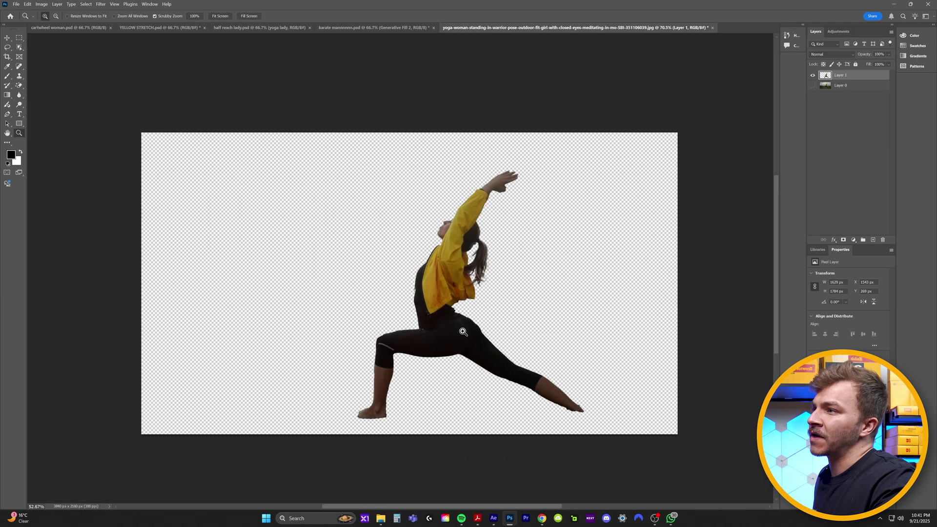
drag(466, 332, 483, 332)
key(w)
click(813, 85)
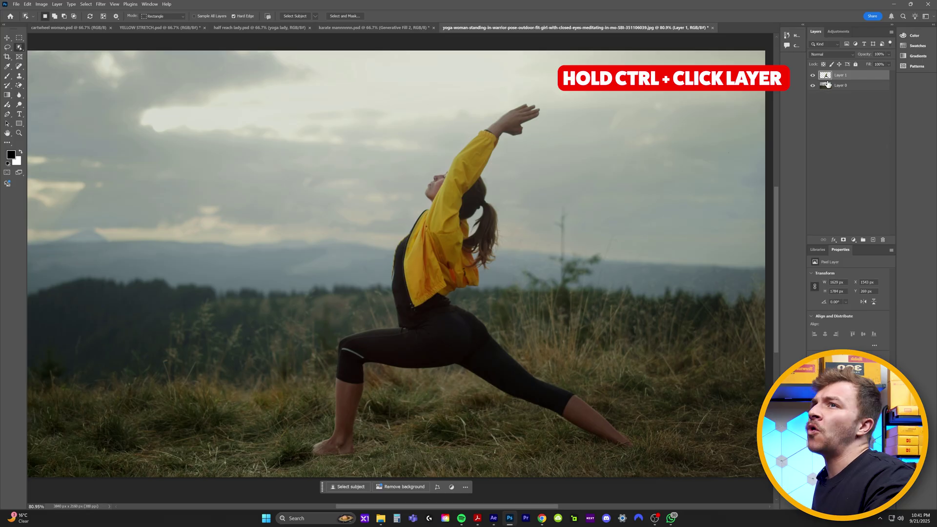
Load the outline of Layer 1 as a selection with that layer hidden, and expand the selection by 10 pixels.
ctrl+click(826, 76)
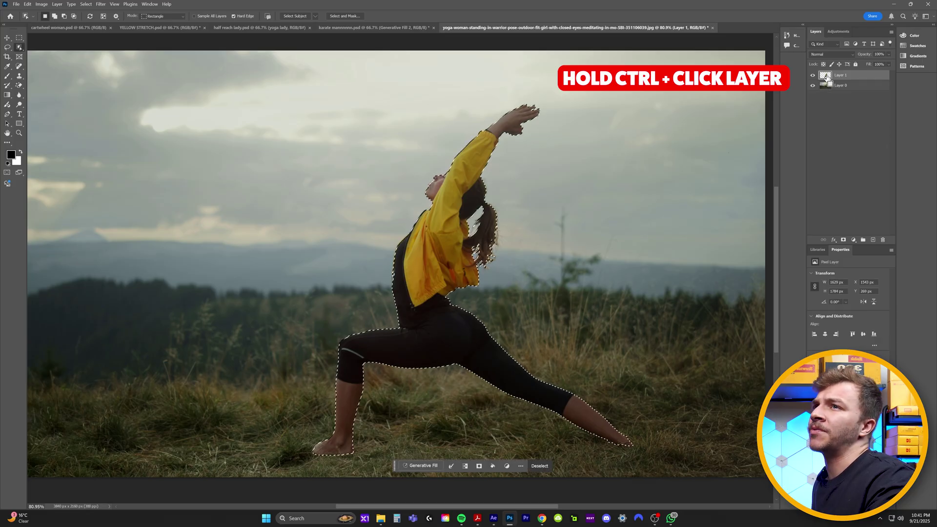
click(814, 77)
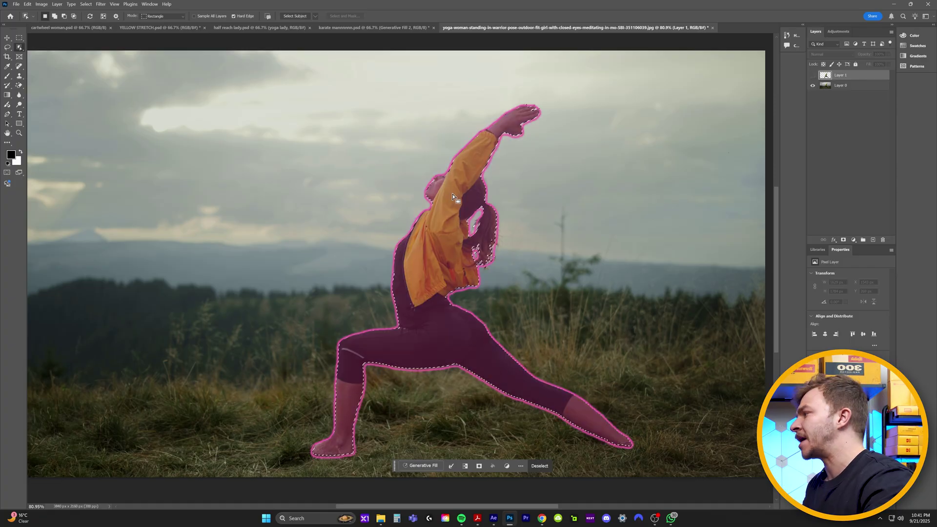
click(86, 4)
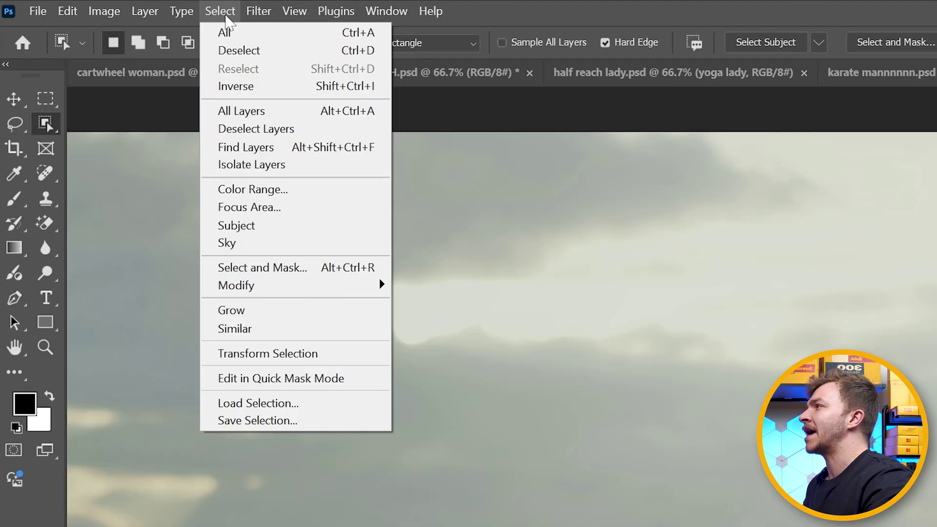
mouse_move(268, 288)
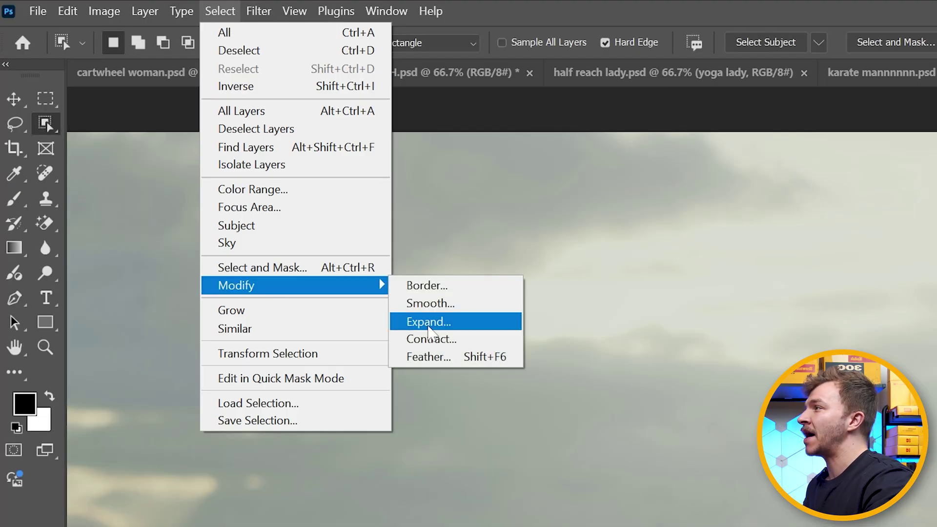
click(435, 323)
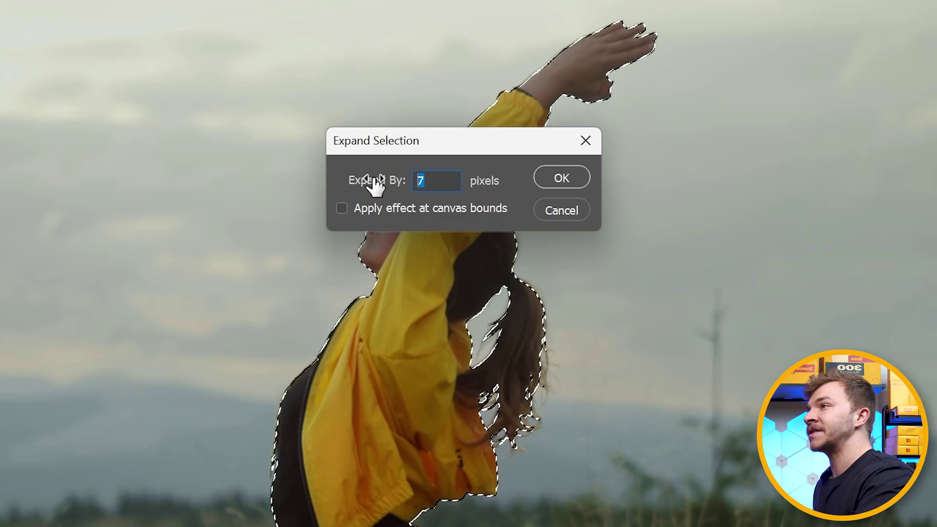
text(10)
key(Return)
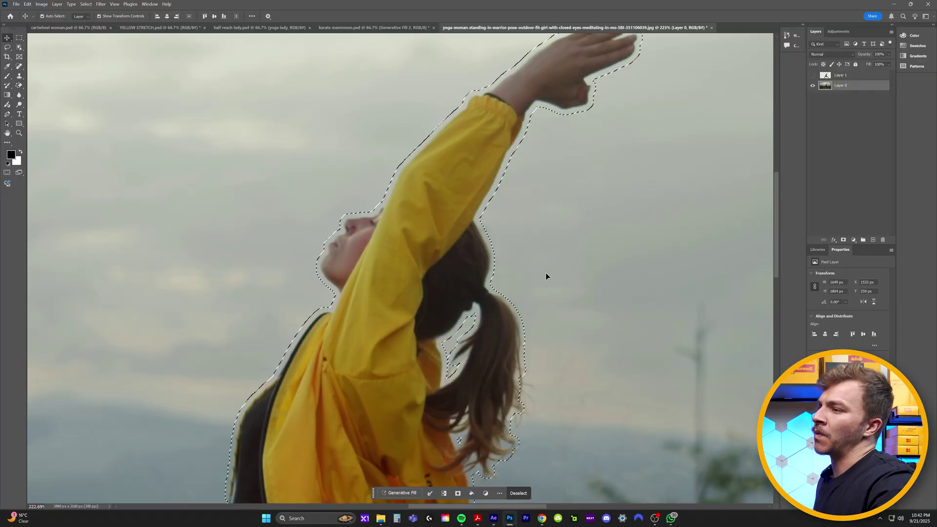
Examine the expanded selection's margin around the woman from her hands past her hair and jacket down to her legs.
mouse_move(419, 222)
mouse_down()
mouse_move(431, 222)
mouse_move(408, 222)
mouse_up()
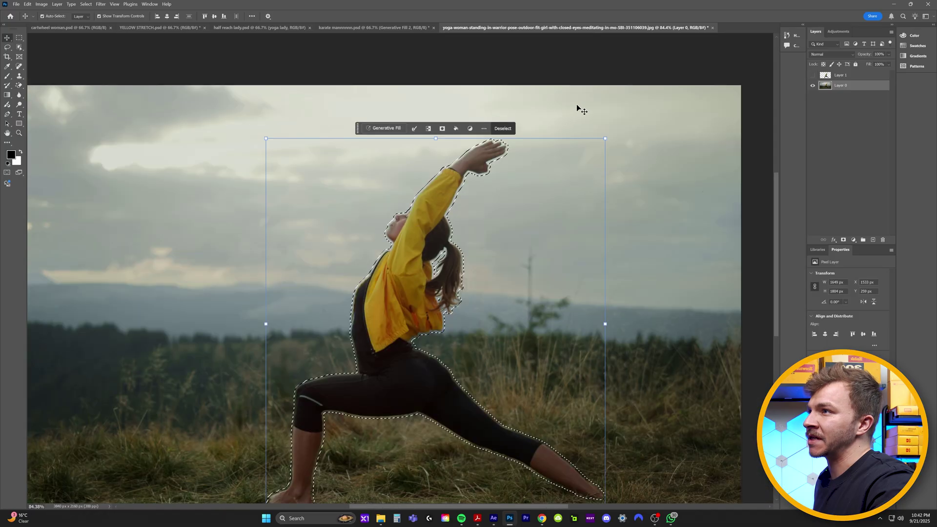
drag(502, 152, 536, 152)
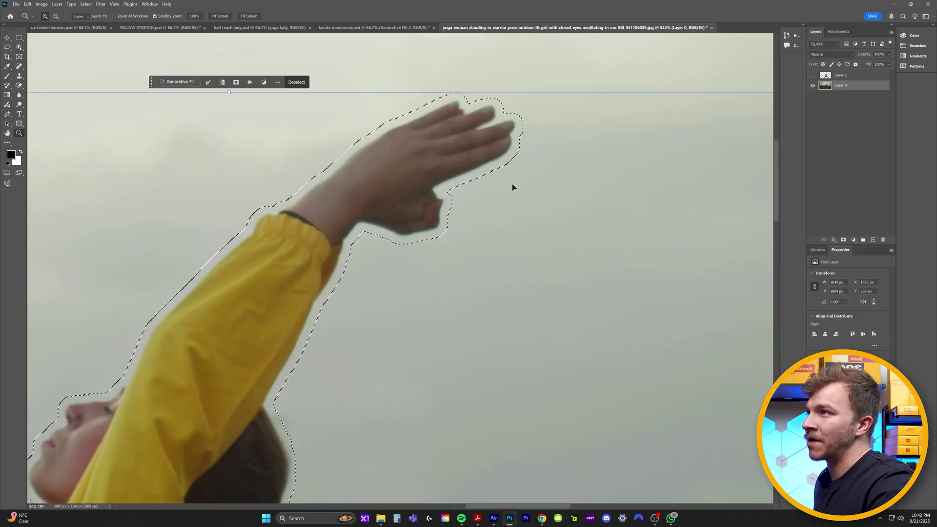
key(space)
drag(330, 392, 509, 176)
drag(254, 471, 379, 216)
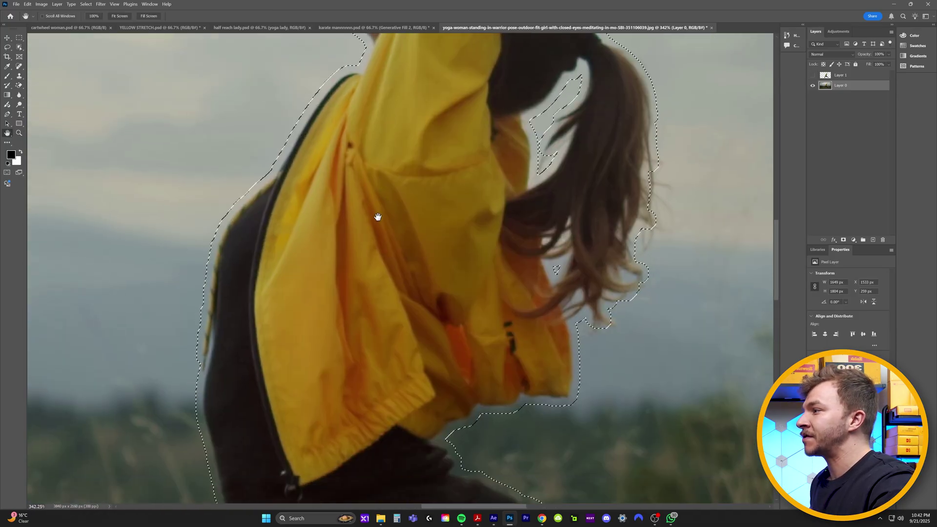
drag(383, 272, 354, 155)
drag(404, 356, 393, 127)
drag(378, 342, 361, 67)
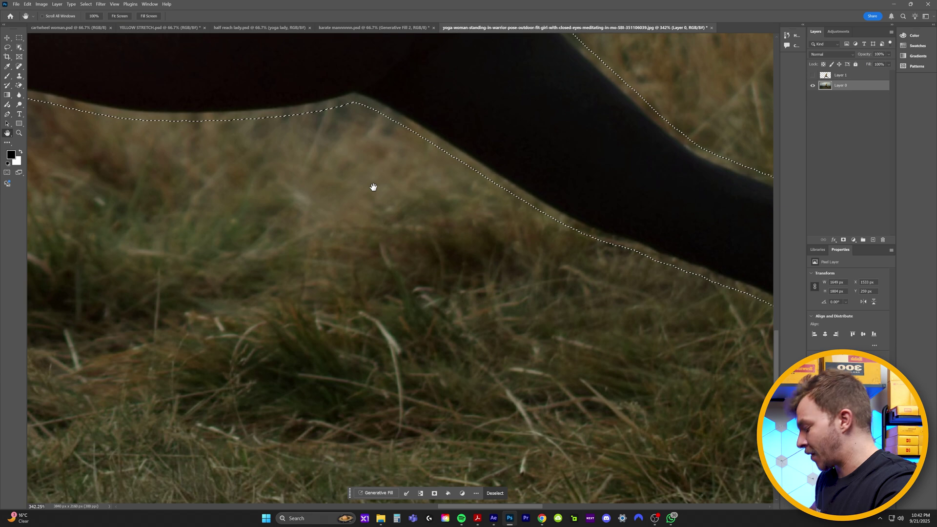
drag(391, 184, 336, 204)
drag(407, 121, 419, 118)
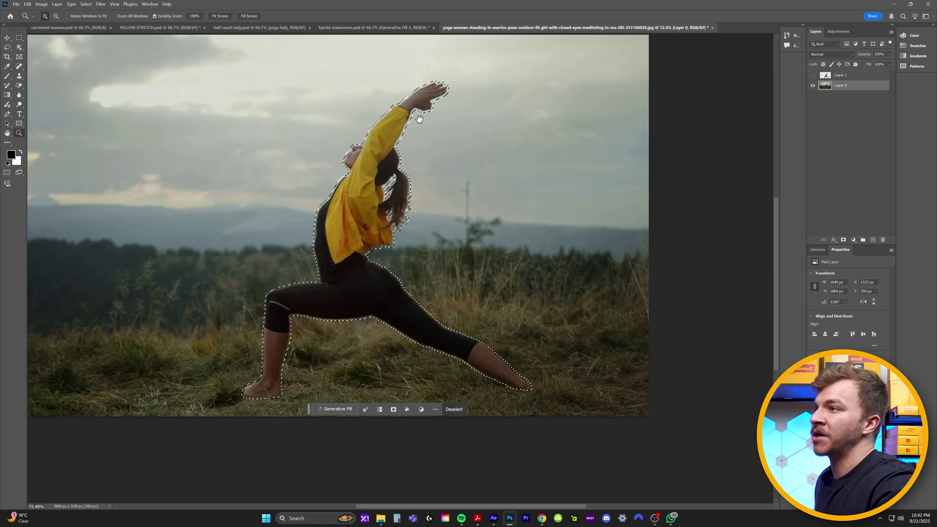
key(space)
drag(394, 275, 459, 336)
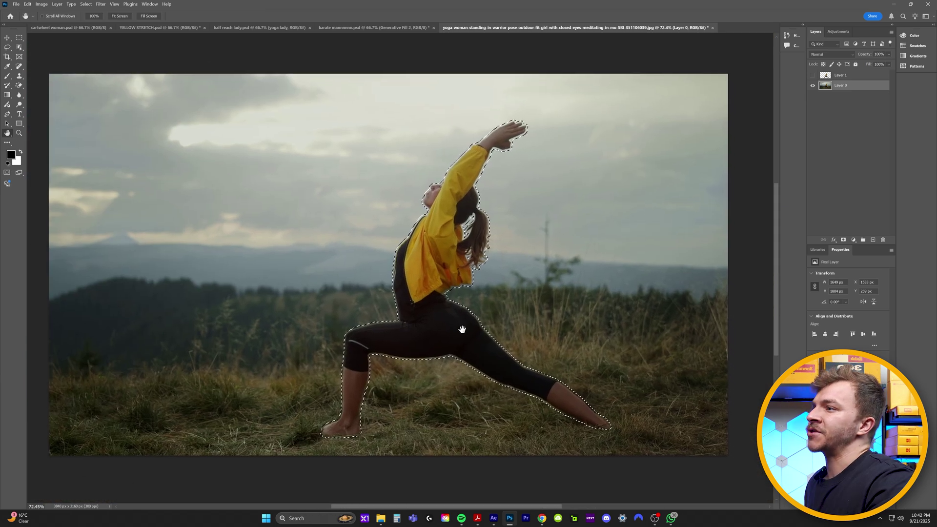
Remove the woman from Layer 0 with a Generative Fill without a prompt, and compare the result with the original.
key(v)
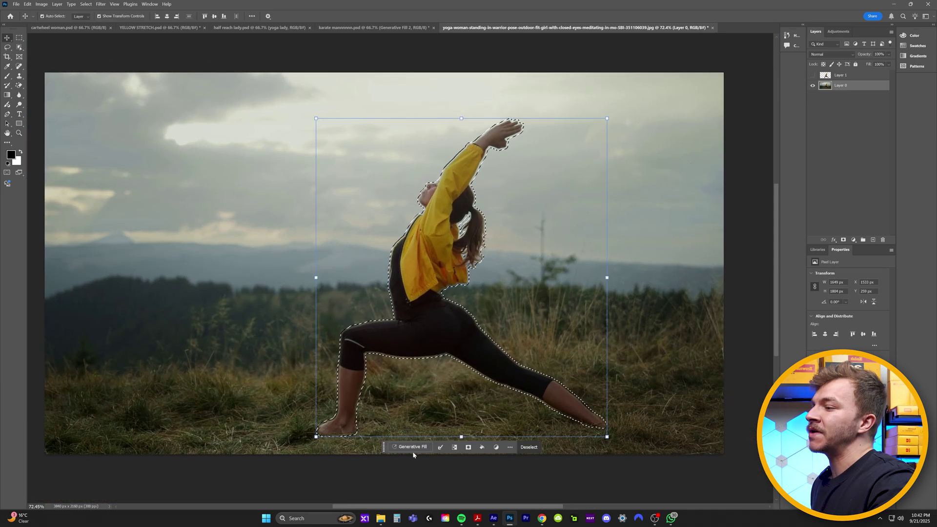
click(411, 448)
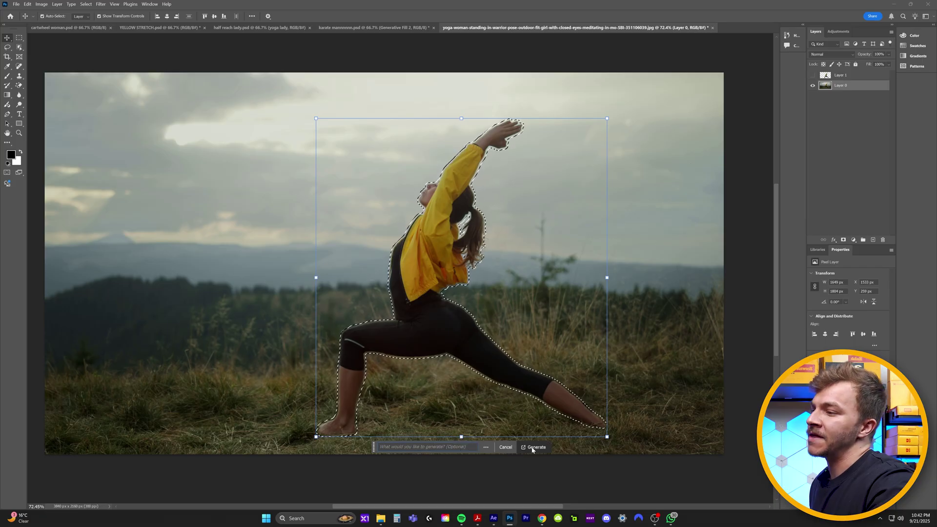
click(534, 448)
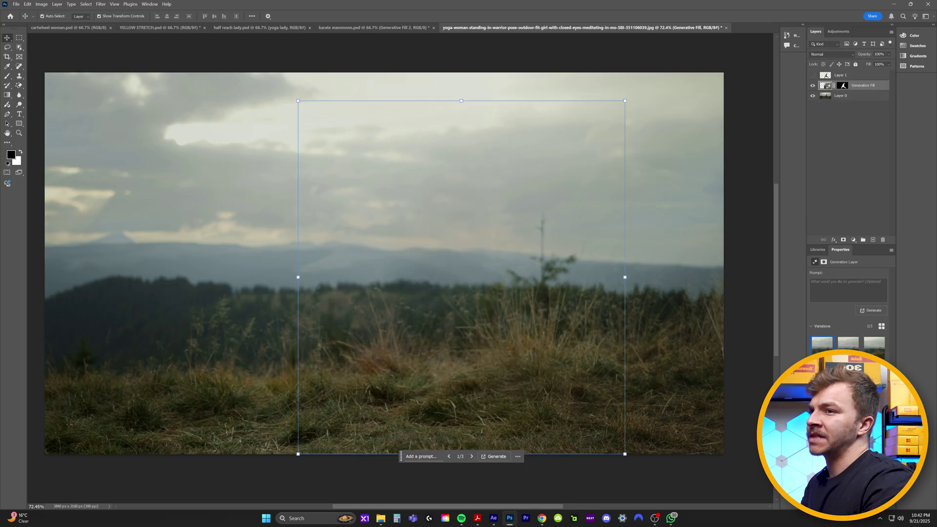
click(813, 85)
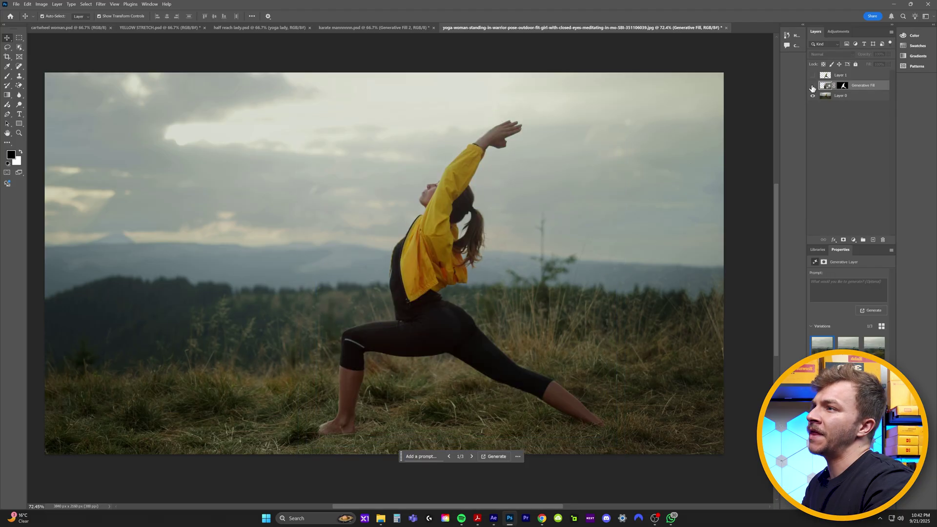
click(813, 85)
Show Layer 1 over the generated background and try moving the woman's cutout.
click(840, 75)
click(813, 75)
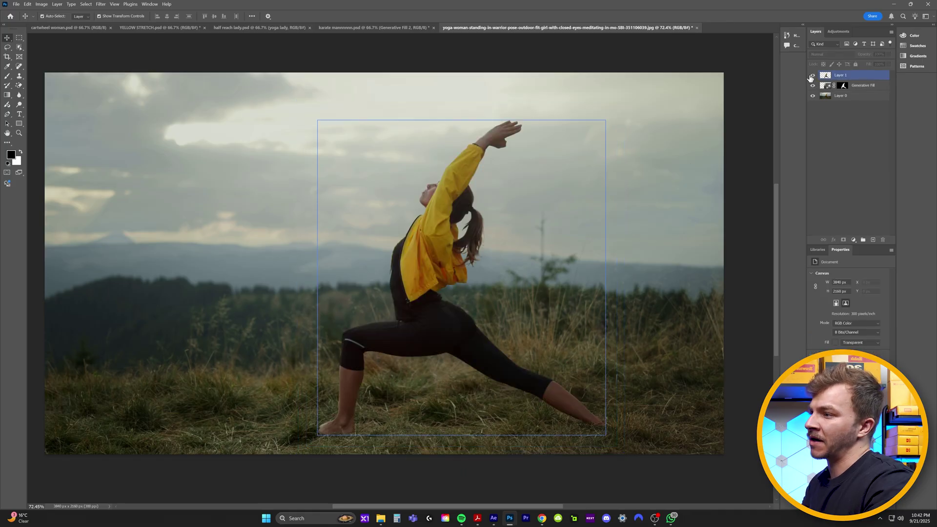
click(452, 221)
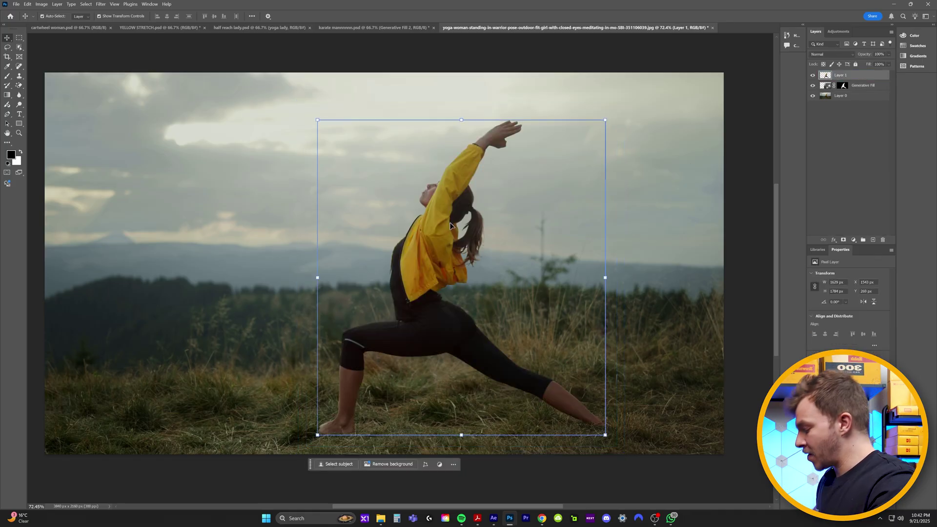
drag(452, 225, 467, 210)
Review the karate and half reach lady documents, toggling the subject layer to check the background behind it.
click(365, 28)
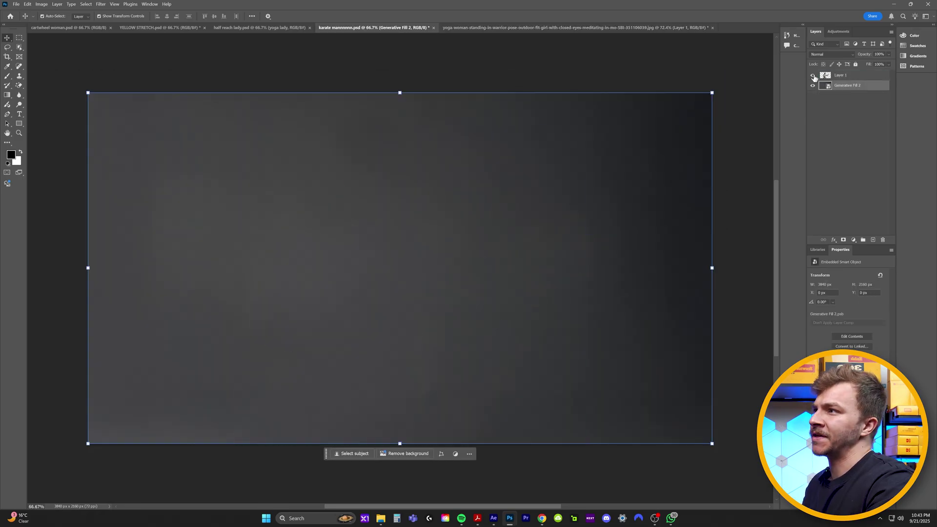
click(273, 28)
click(811, 76)
click(812, 76)
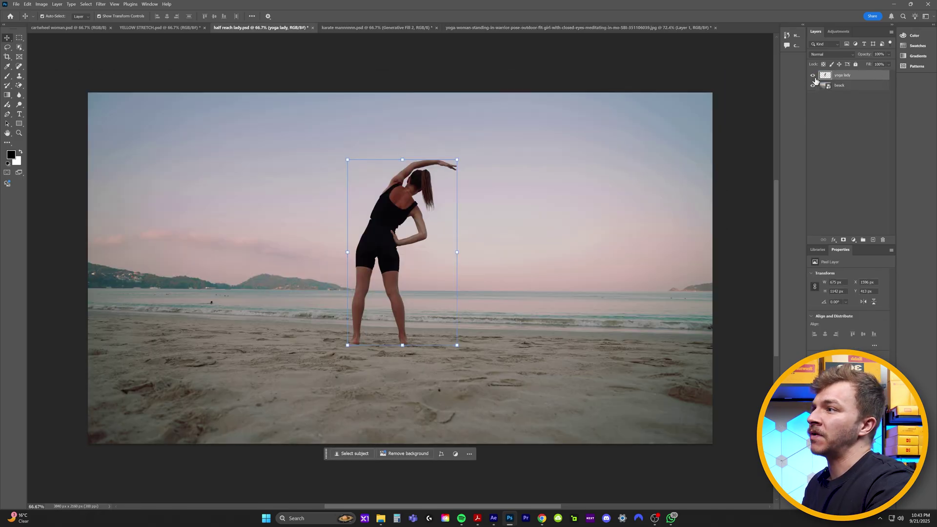
Review the cartwheel woman document, showing Layer 7 copy and toggling the lady layer to check the background behind her.
click(73, 27)
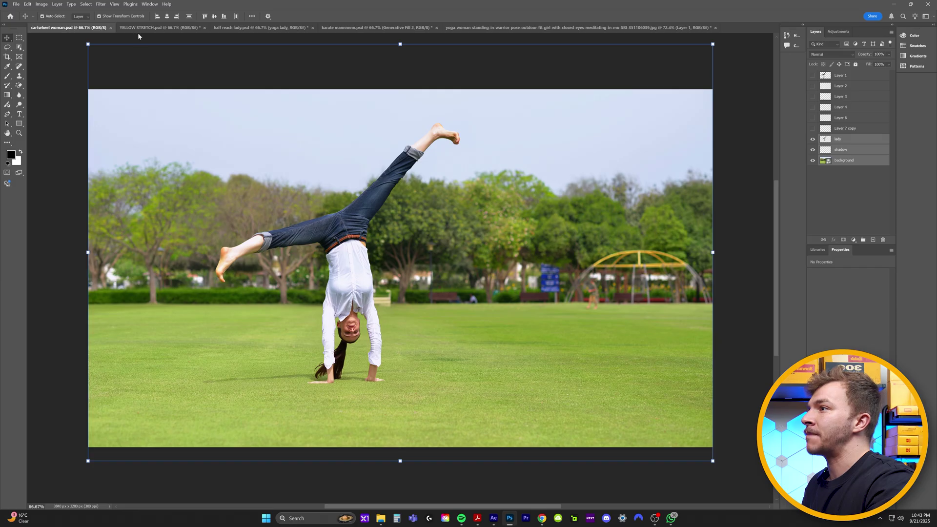
click(811, 132)
click(812, 139)
click(812, 139)
click(812, 139)
click(812, 139)
click(812, 139)
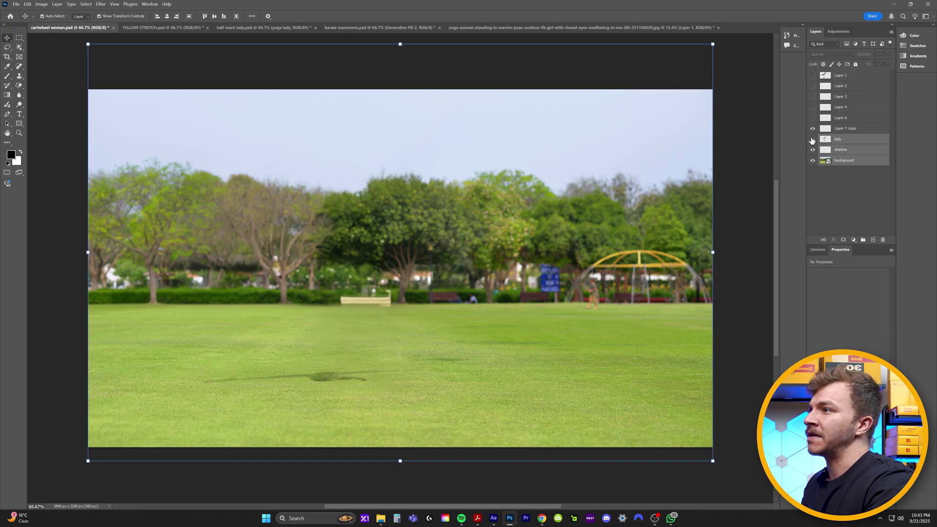
click(813, 139)
Save the yoga woman document under the name YOGA LADY in Photoshop (PSD) format.
click(484, 28)
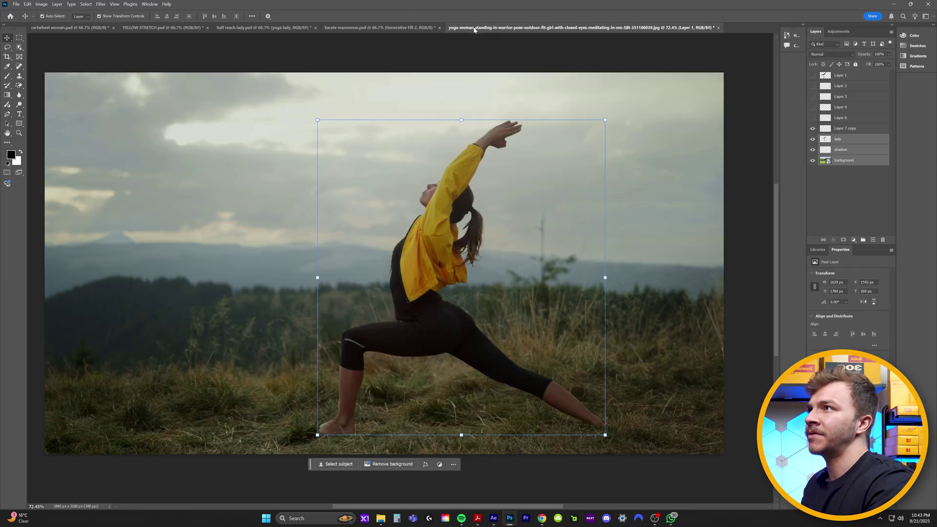
click(16, 4)
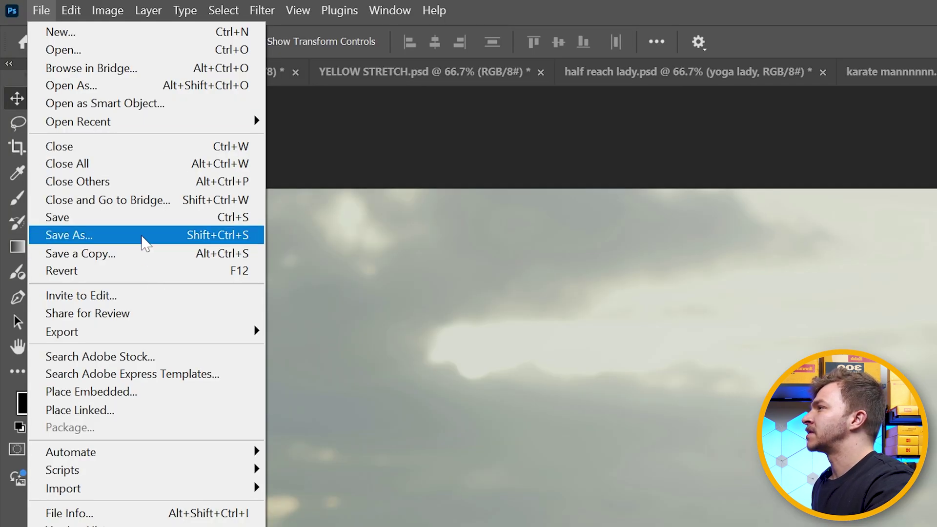
click(143, 236)
text(YO)
text(GA LADY)
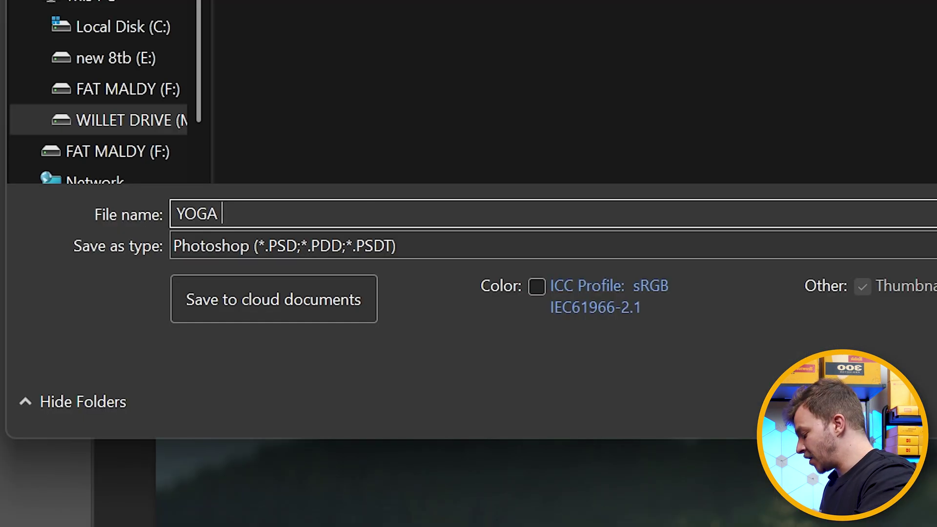
key(Return)
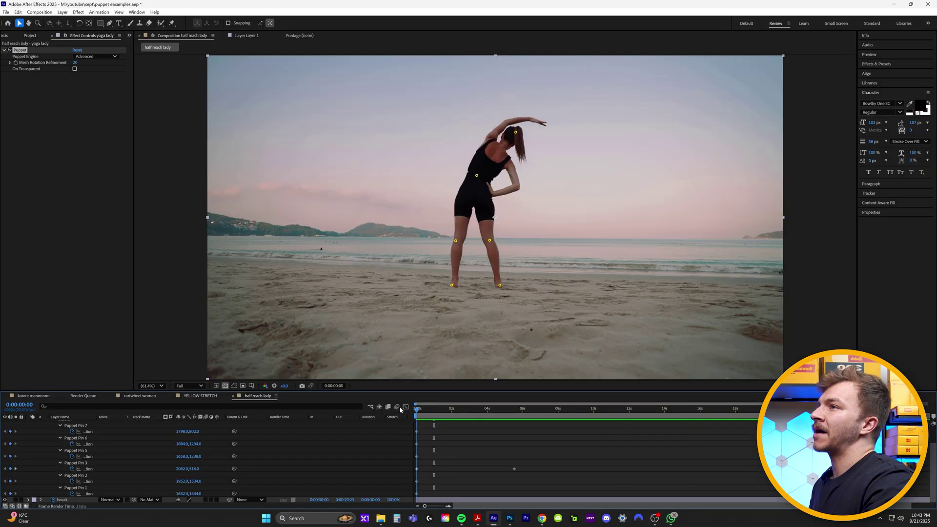
Switch to After Effects and import YOGA LADY.psd as a Composition with Editable Layer Styles.
drag(481, 416, 464, 416)
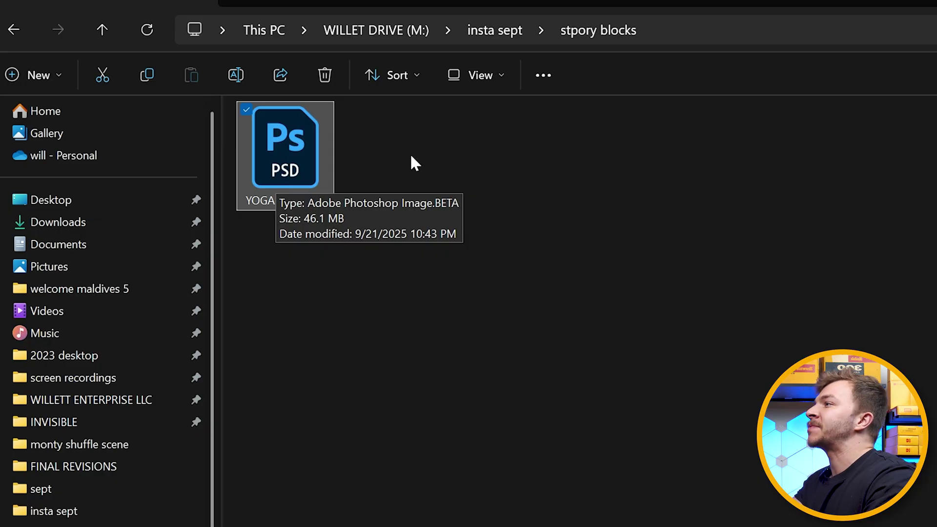
drag(301, 134, 26, 163)
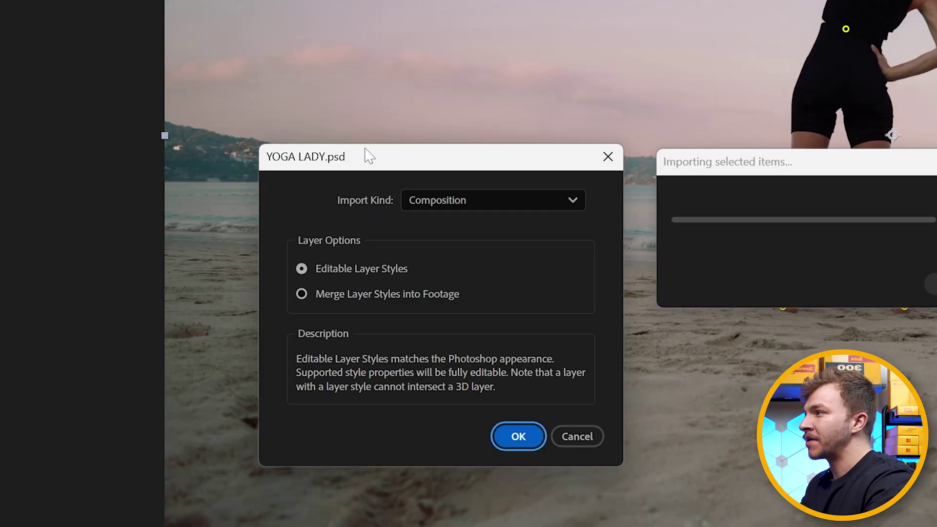
drag(369, 156, 401, 101)
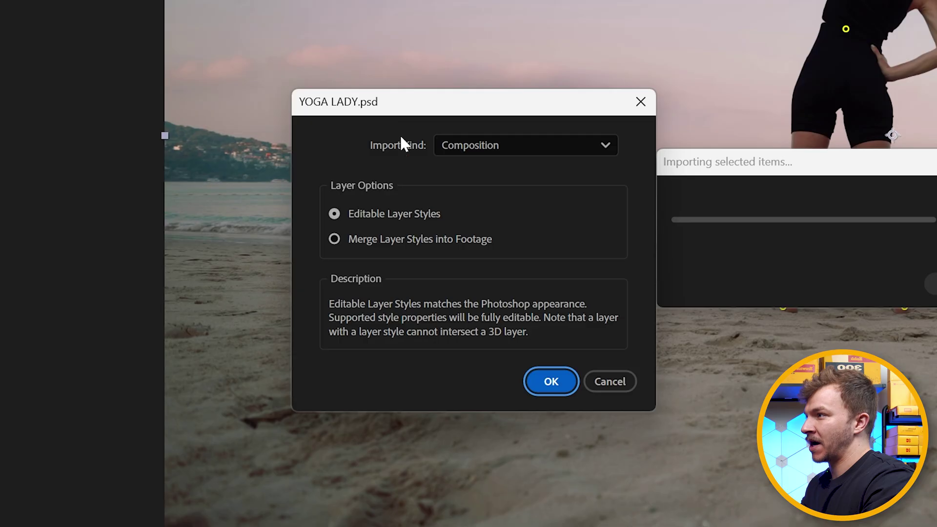
click(475, 145)
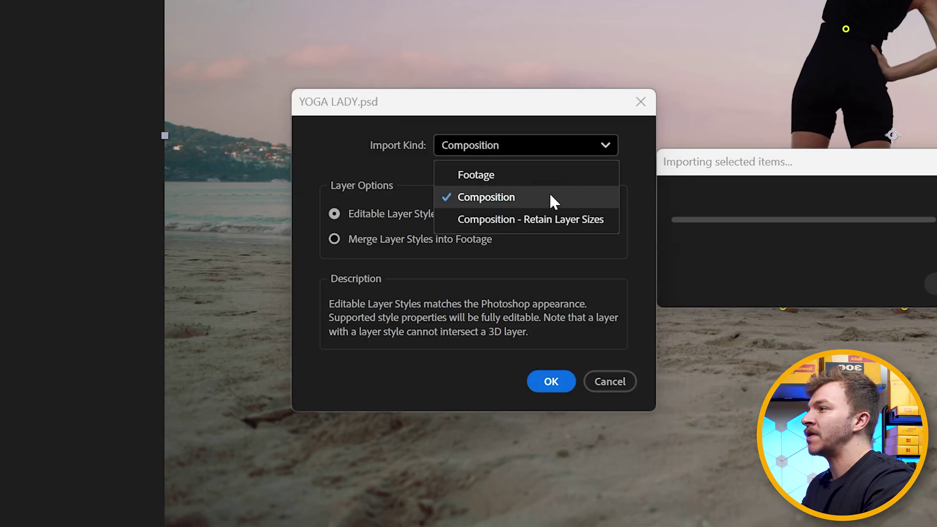
click(490, 200)
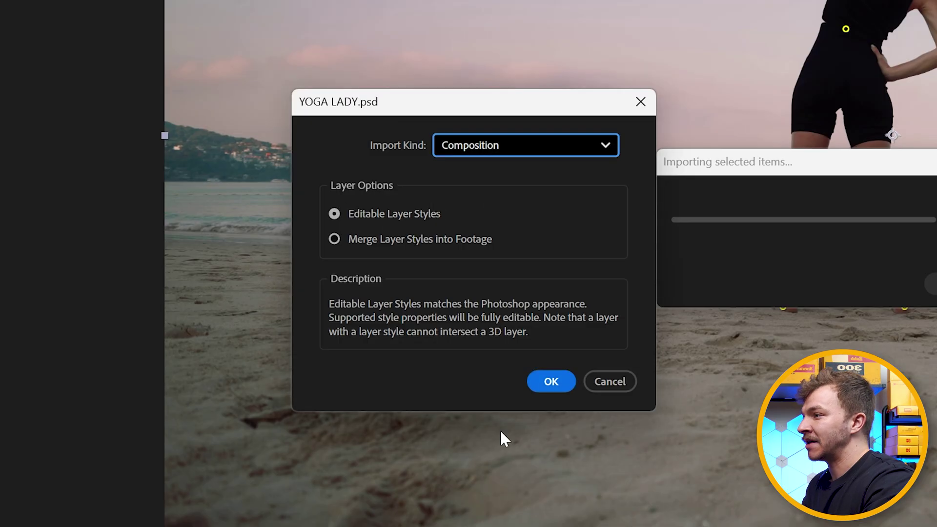
click(550, 381)
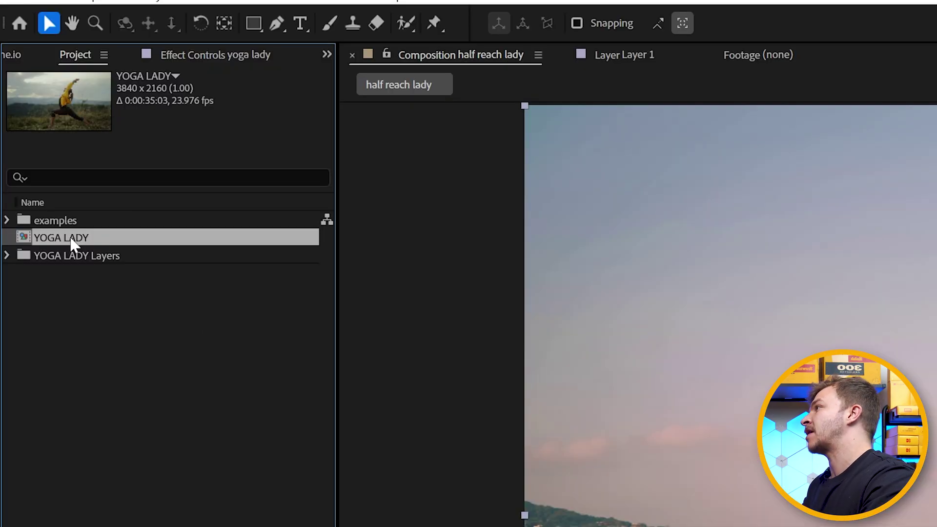
Open the YOGA LADY composition and toggle Layer 1's visibility to check the background behind the woman.
double_click(74, 239)
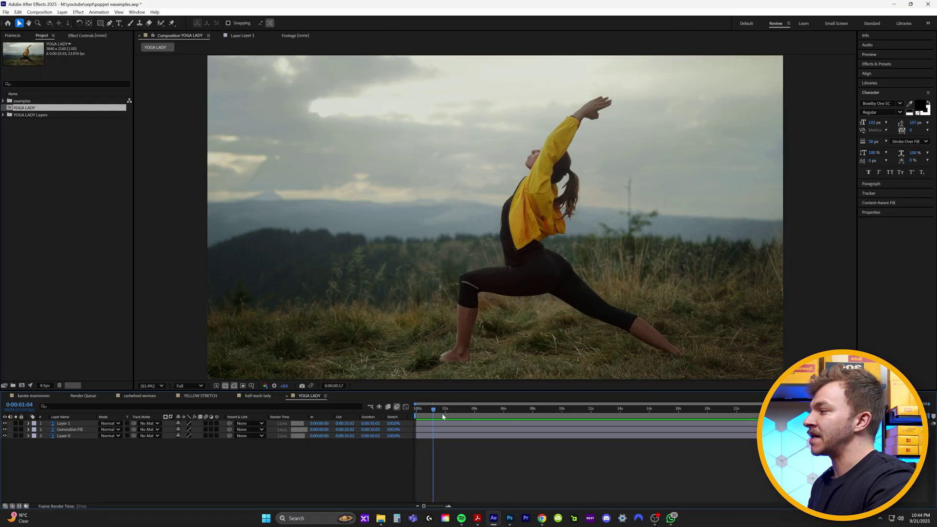
drag(658, 423, 498, 423)
click(5, 424)
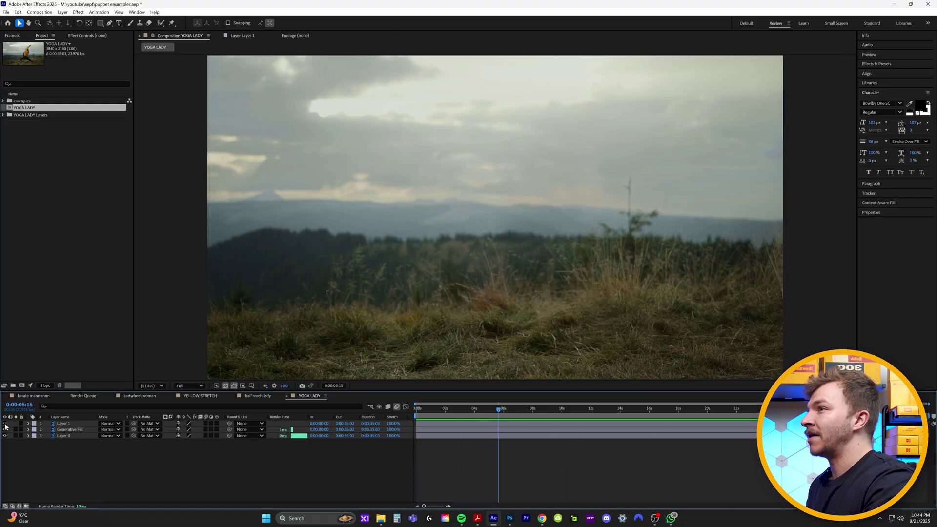
click(5, 424)
click(5, 424)
click(5, 424)
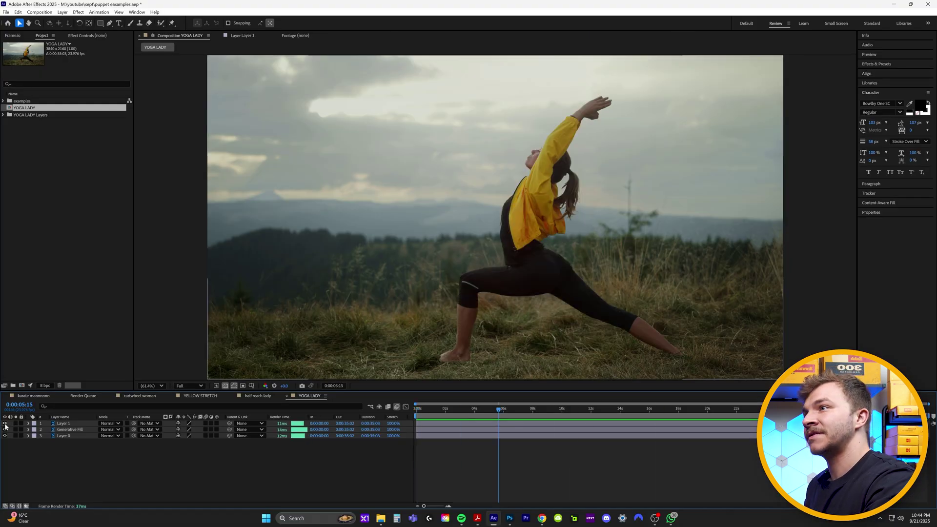
Solo Generative Fill, Layer 1 and Layer 0 one after another to examine what each layer contains.
click(16, 430)
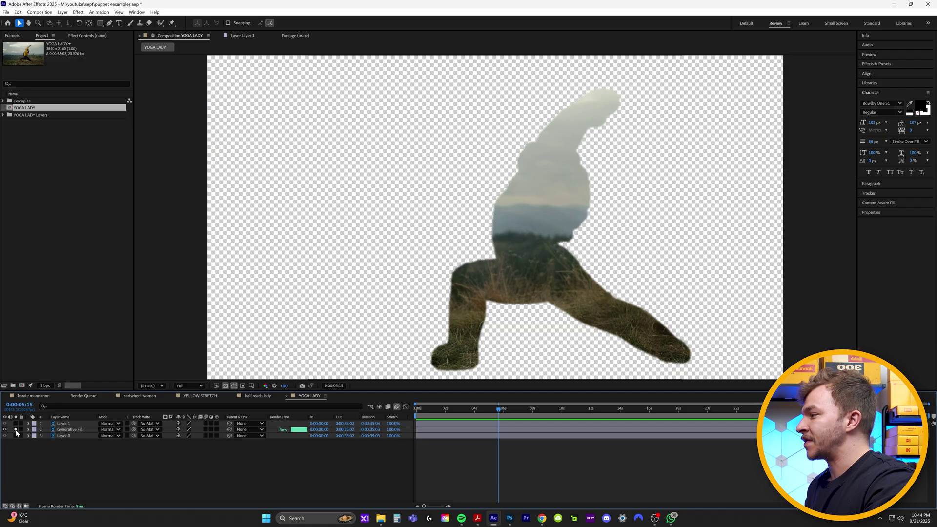
click(16, 430)
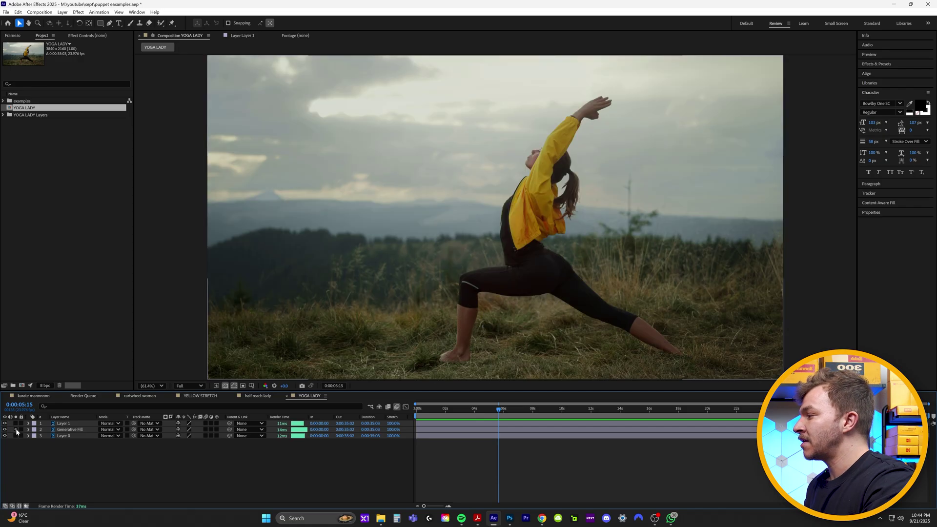
click(15, 424)
click(16, 424)
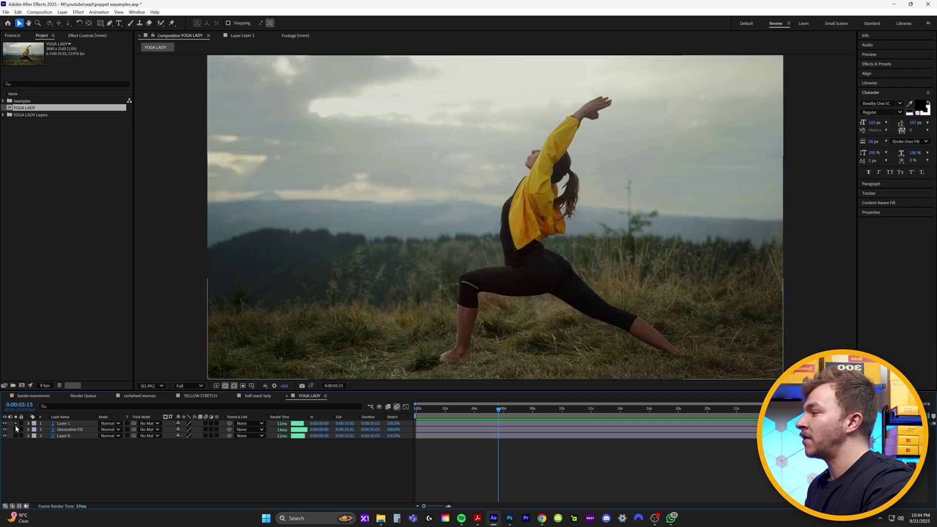
click(15, 436)
drag(498, 410, 459, 416)
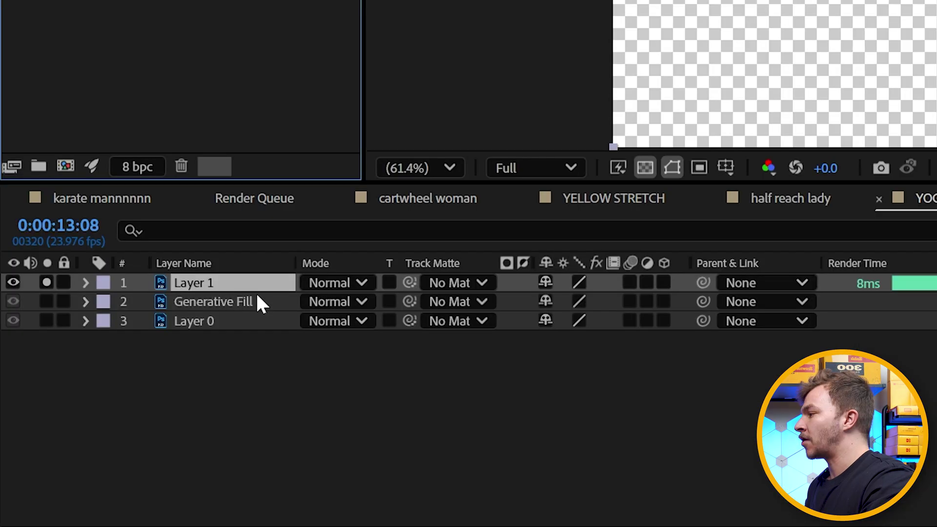
Rename Layer 1, the woman's cutout, as lady png.
right_click(82, 423)
click(103, 399)
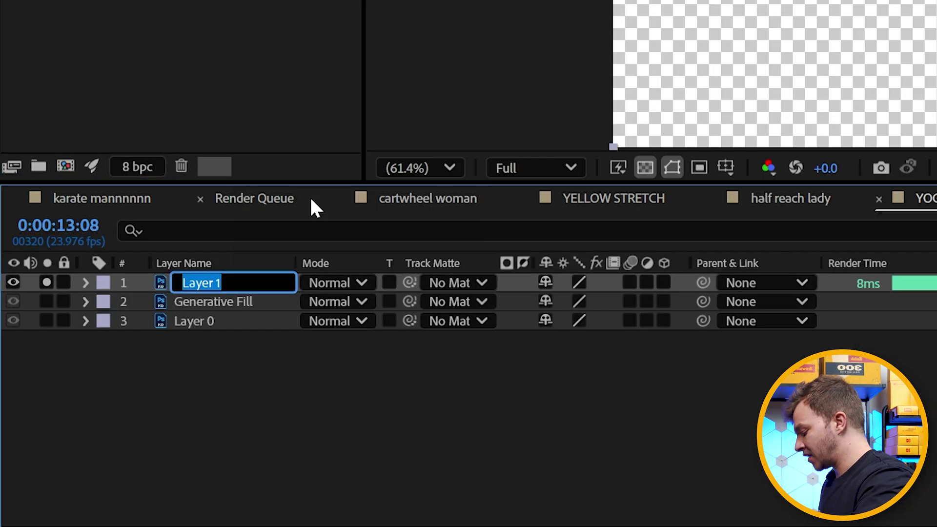
text(lady png)
At the start of the timeline, place Puppet Position pins on the woman's front and back feet.
drag(464, 232, 425, 247)
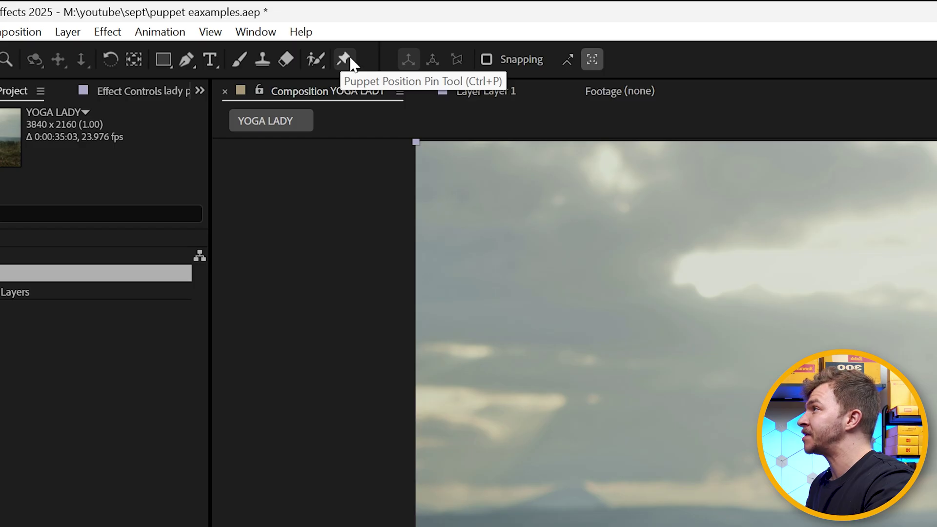
click(345, 60)
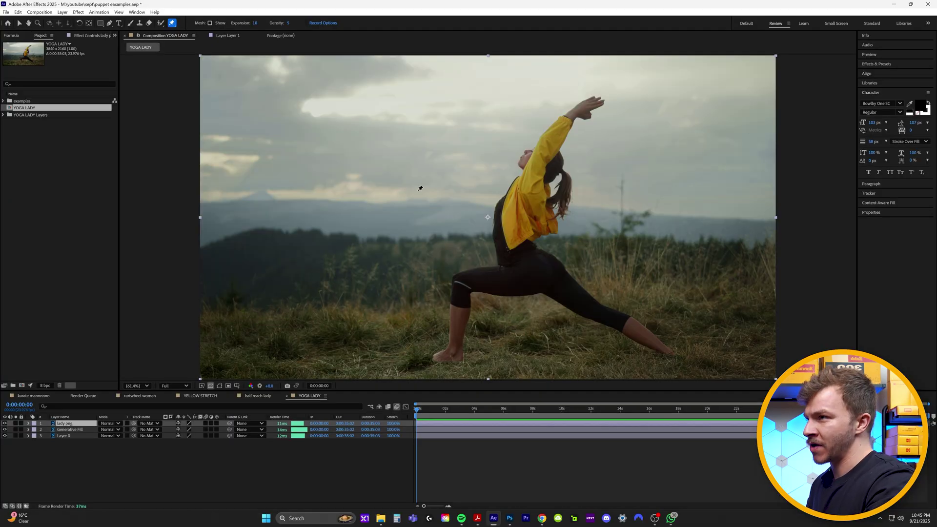
click(443, 360)
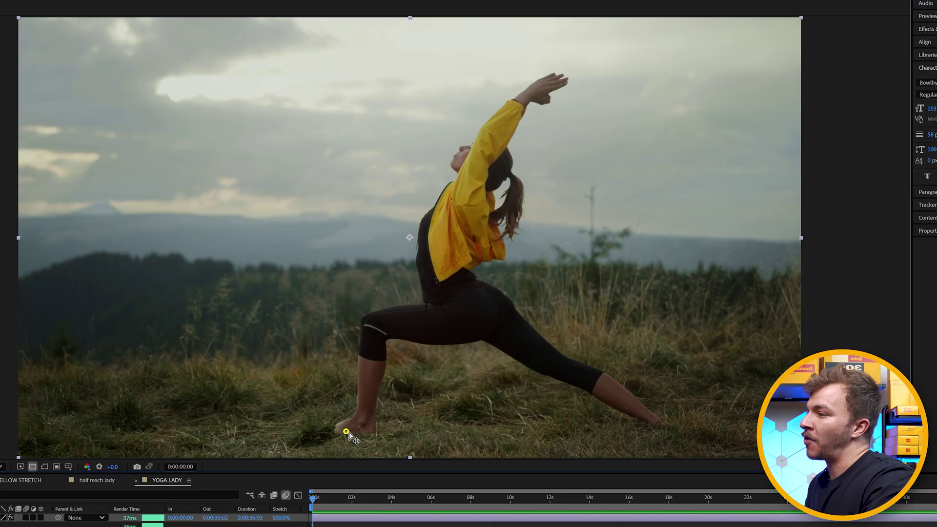
click(660, 424)
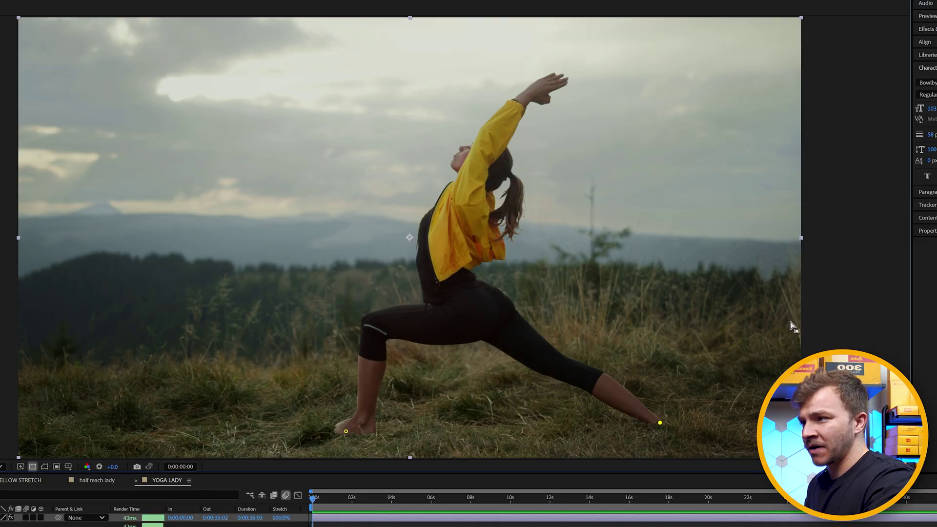
Add a puppet pin on the woman's hands and try bending her upper body with it.
click(557, 77)
drag(557, 78, 439, 87)
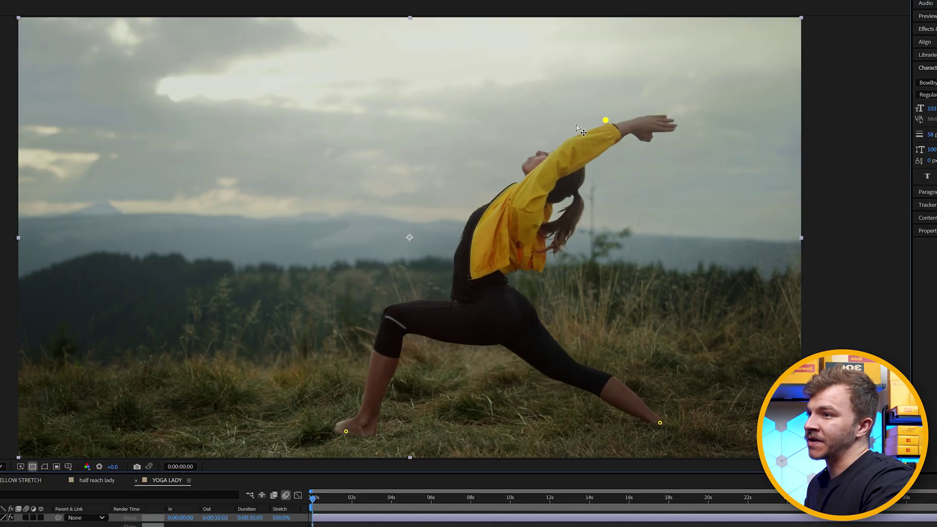
drag(577, 125, 461, 148)
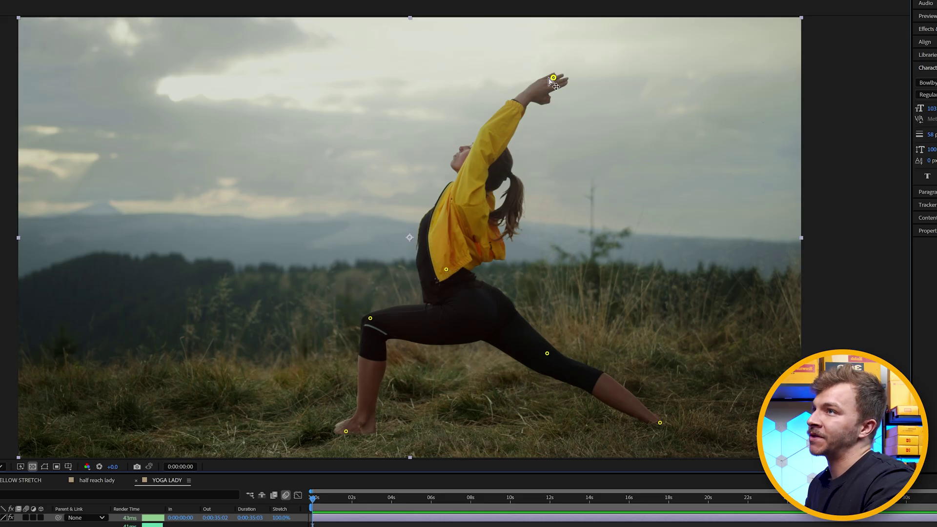
drag(552, 77, 587, 86)
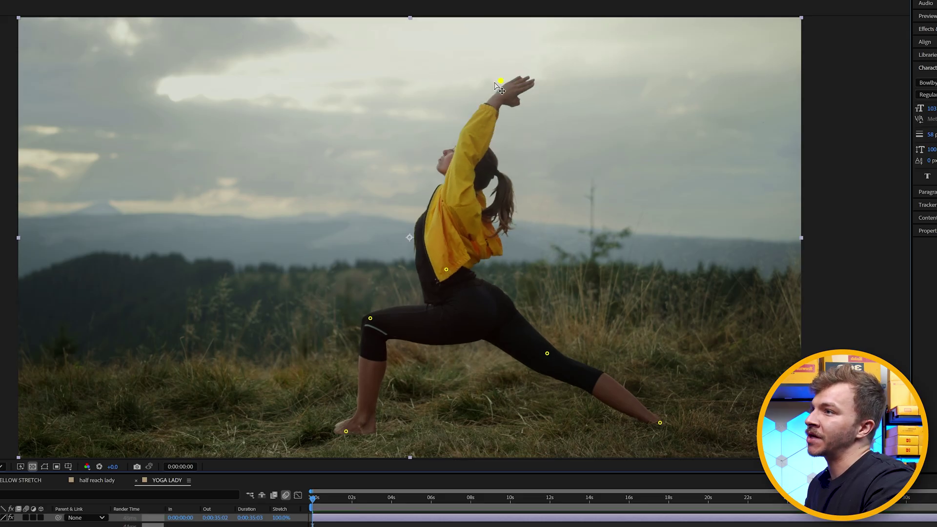
drag(495, 85, 565, 102)
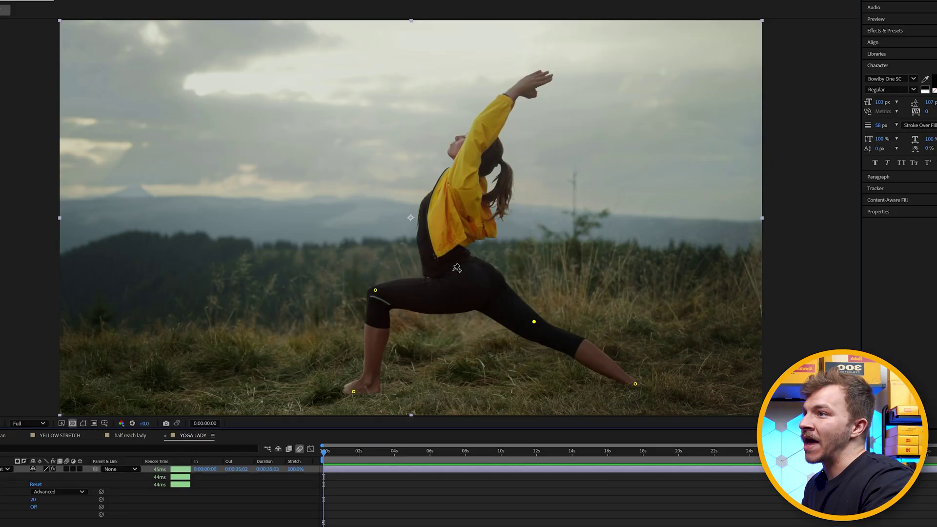
Try posing the woman from puppet pins on her chest and hands, and undo the attempts.
click(473, 180)
mouse_move(473, 180)
mouse_down()
mouse_move(450, 182)
mouse_move(481, 182)
mouse_move(436, 179)
mouse_move(490, 183)
mouse_up()
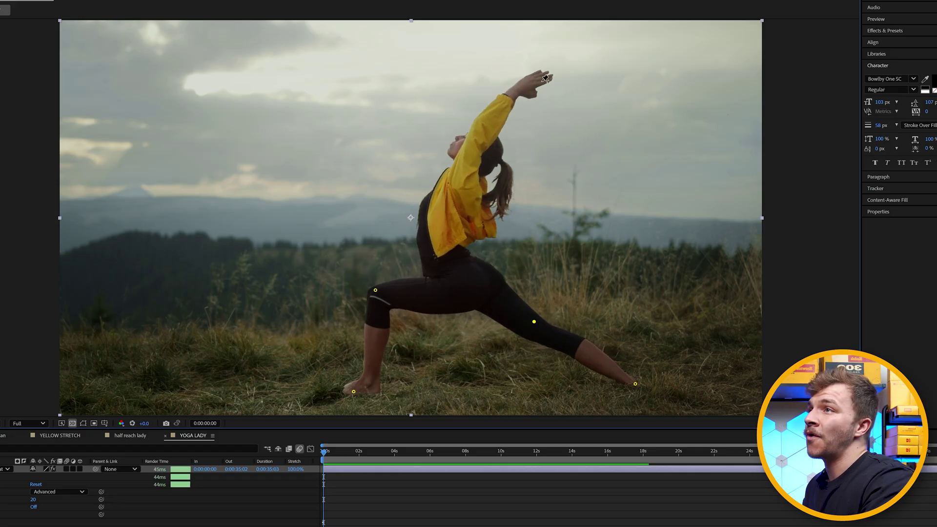
drag(537, 77, 562, 112)
key(ctrl+z)
key(ctrl+z)
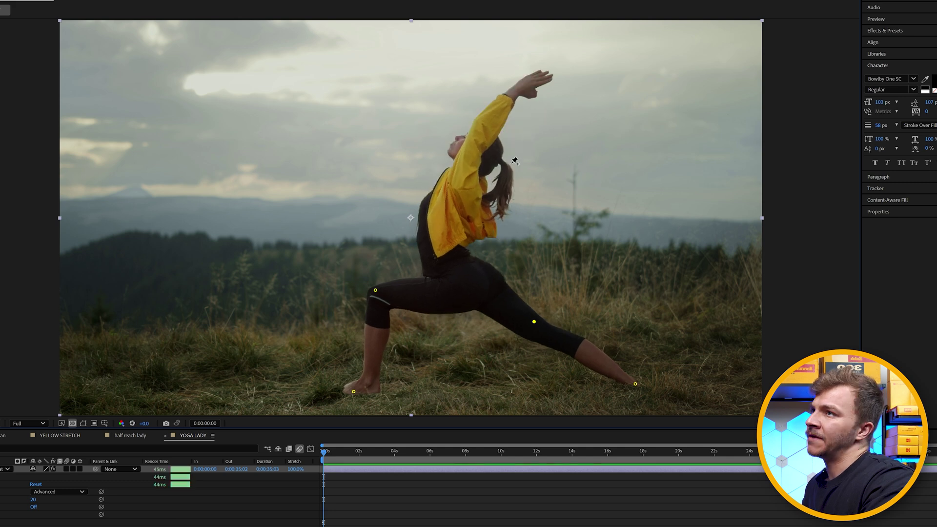
Pin the woman's waist near the jacket hem, and test moving pins on her hand and front knee, undoing each move.
mouse_move(441, 235)
mouse_down()
mouse_move(450, 236)
mouse_move(430, 235)
mouse_move(440, 234)
mouse_up()
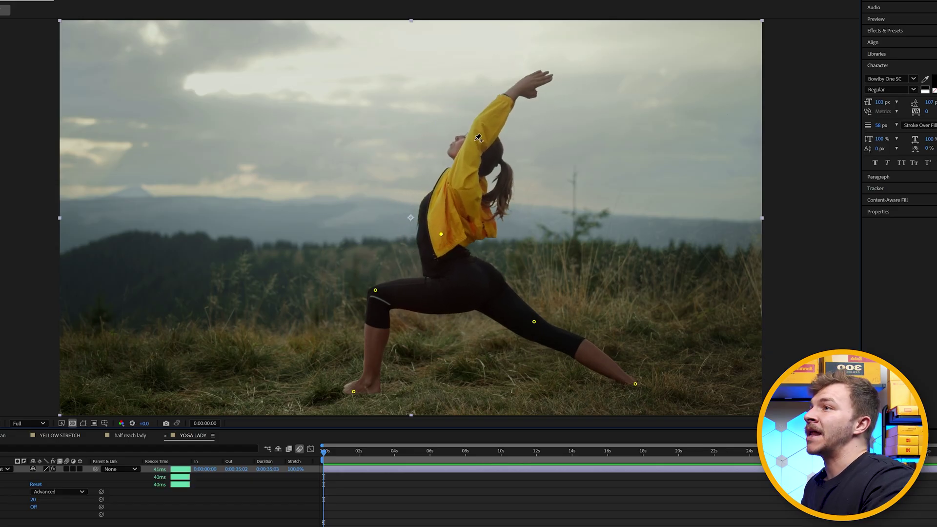
click(535, 77)
drag(536, 82, 512, 90)
key(ctrl+z)
mouse_move(376, 291)
mouse_down()
mouse_move(241, 293)
mouse_move(386, 279)
mouse_move(324, 288)
mouse_move(389, 295)
mouse_up()
key(ctrl+z)
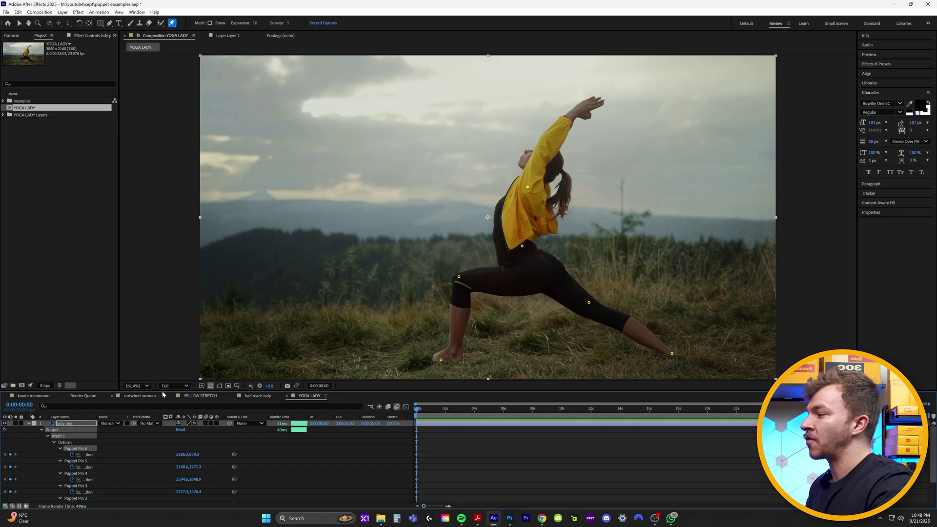
At 0:00:04:01, keyframe the woman's chest puppet pin at about 2278, 908 so her upper body leans back.
drag(162, 391, 185, 337)
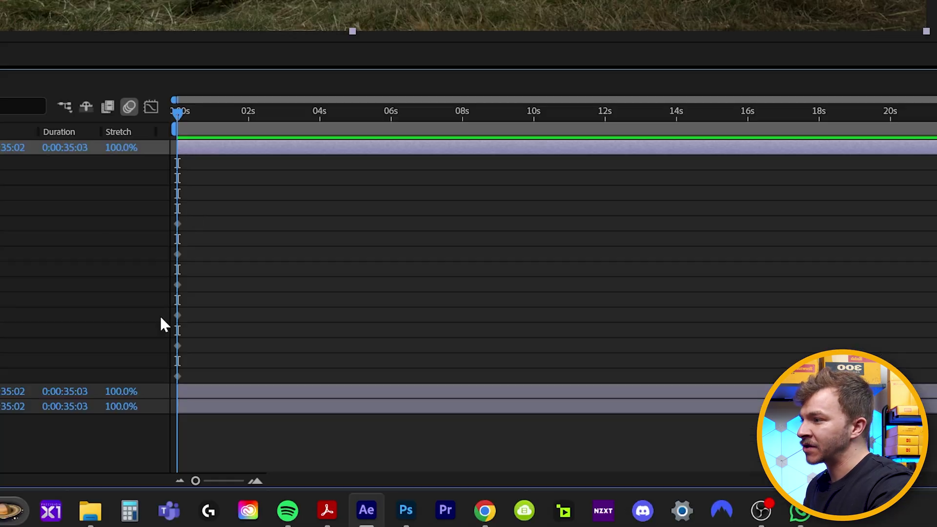
drag(185, 113, 150, 127)
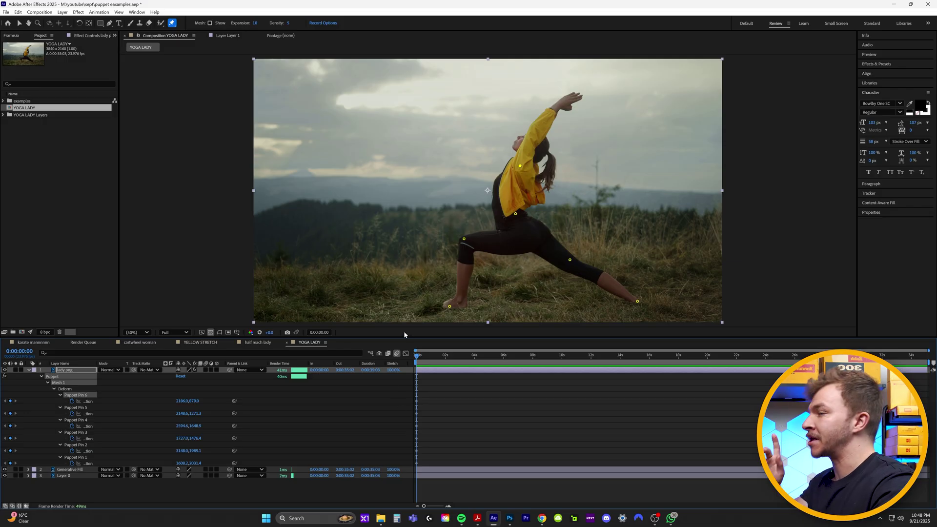
key(space)
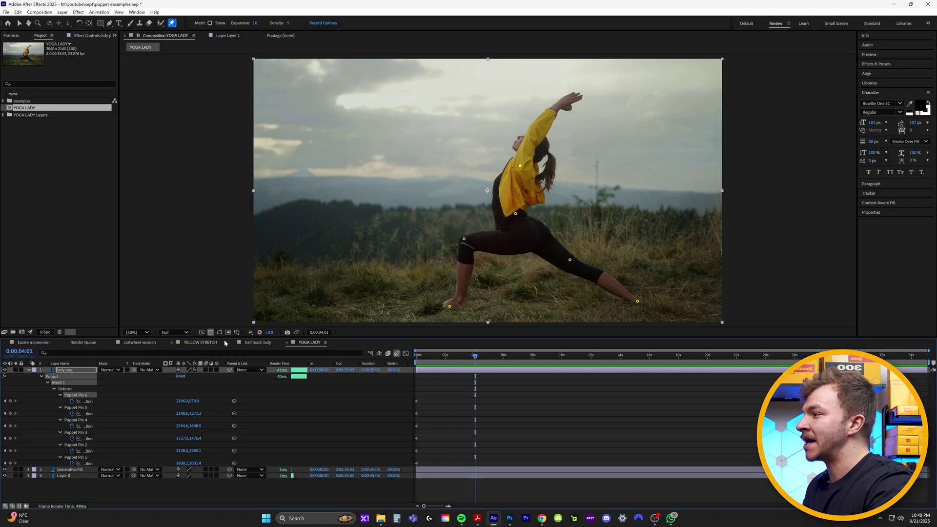
click(172, 332)
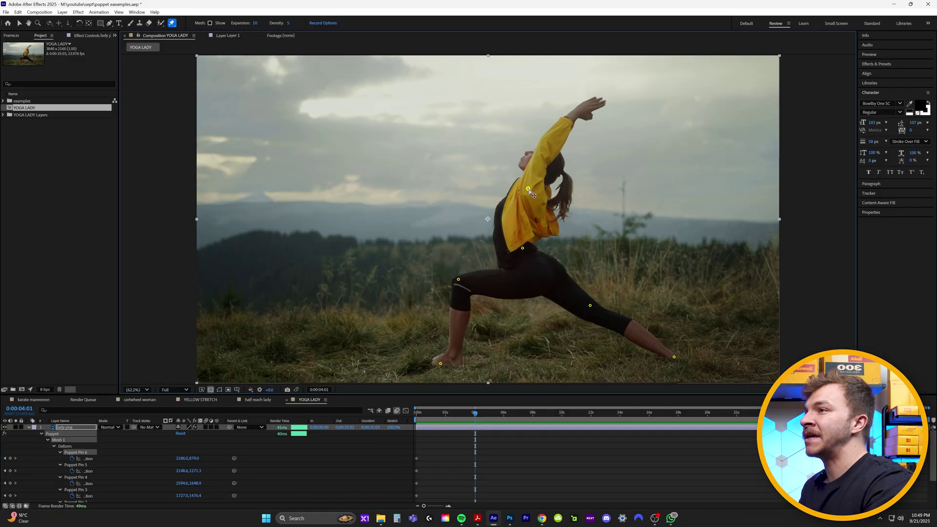
drag(531, 192, 542, 195)
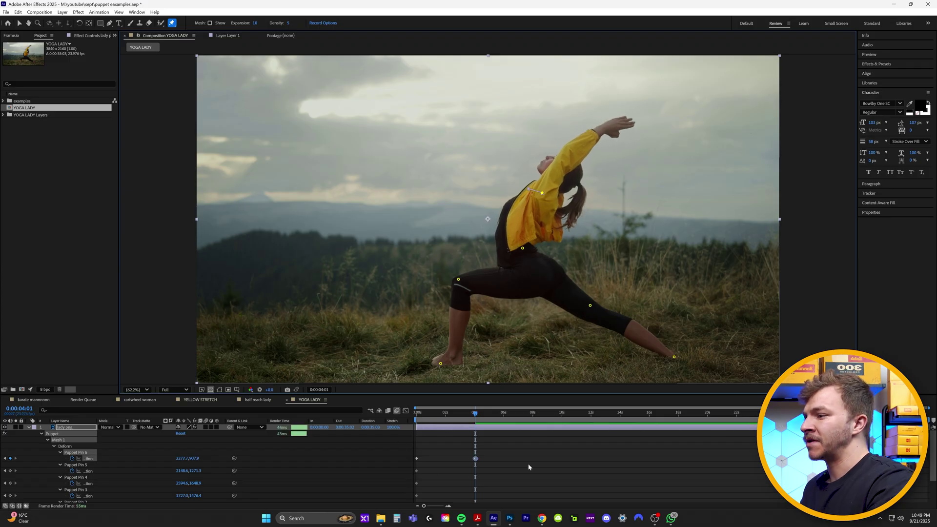
Trim the work area to end just after the 4-second keyframe and scrub through the woman's lean-back between the two chest pin keyframes.
drag(513, 452, 392, 464)
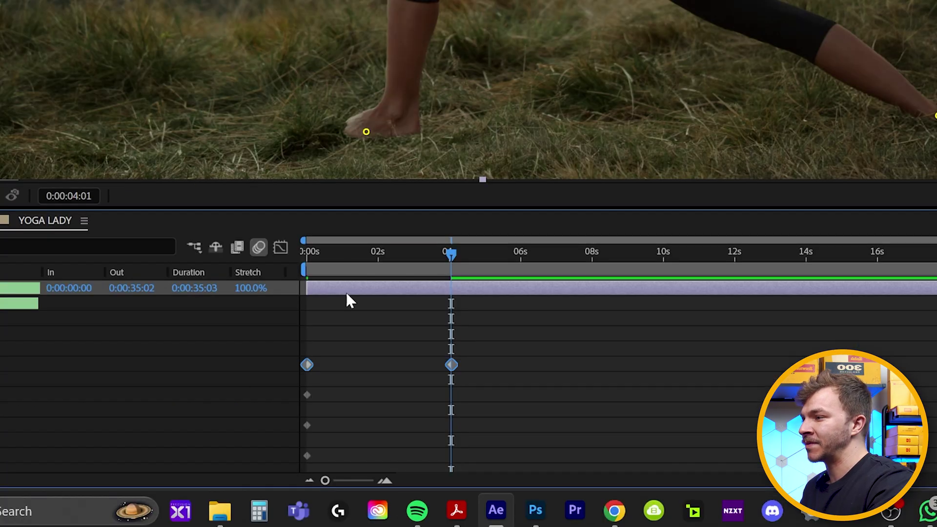
drag(433, 414, 413, 415)
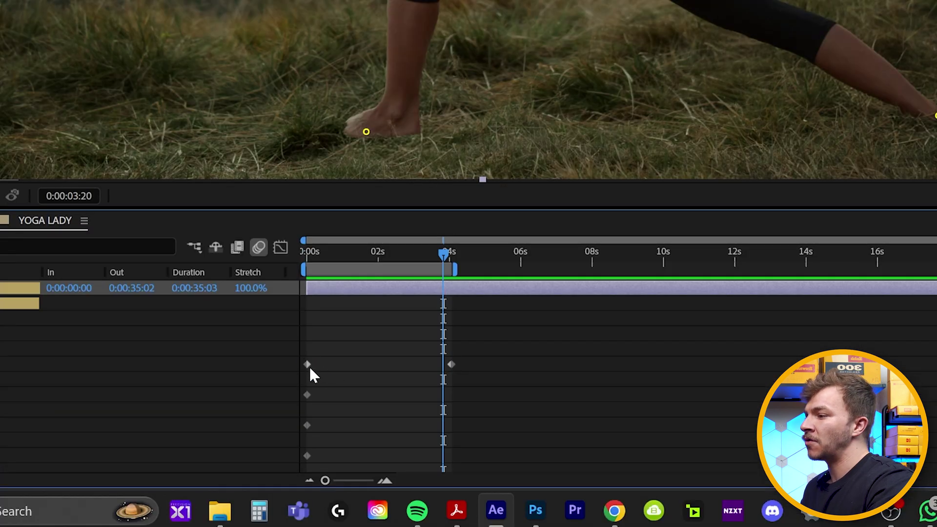
mouse_move(309, 365)
mouse_down()
mouse_move(417, 369)
mouse_move(298, 374)
mouse_up()
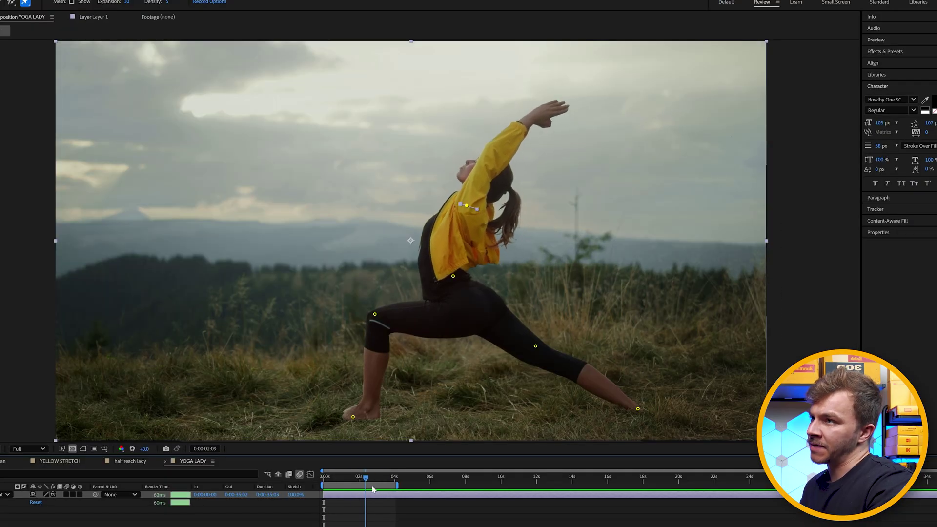
Preview the YOGA LADY animation from the first frame to check the woman's lean-back motion.
drag(371, 485, 320, 494)
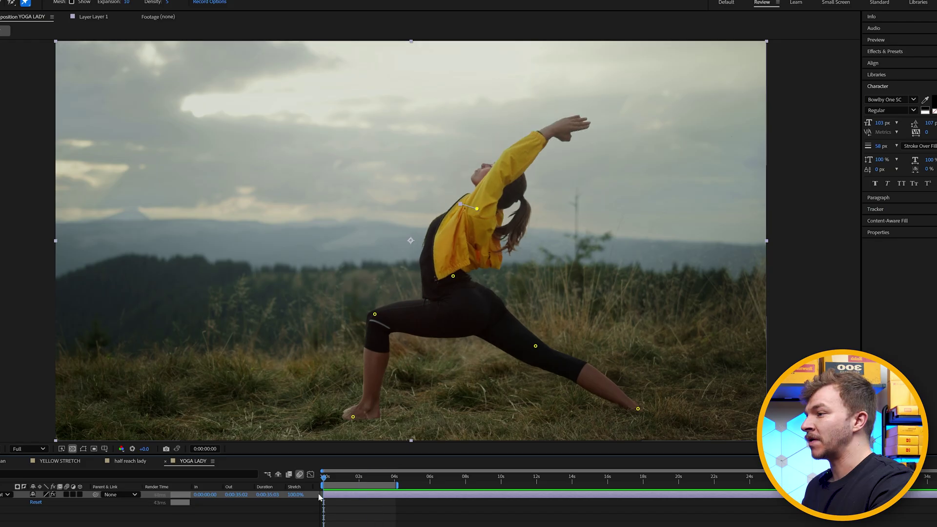
key(space)
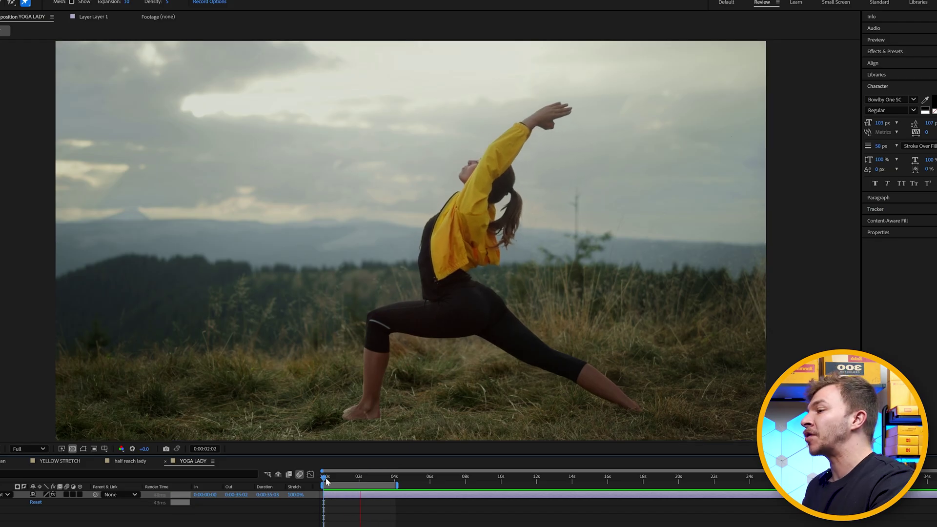
drag(326, 481, 331, 480)
drag(388, 486, 318, 483)
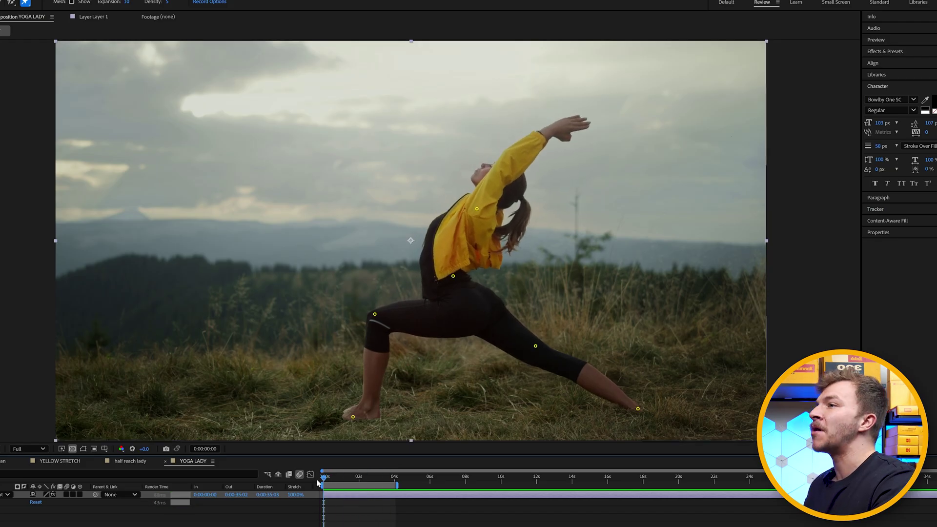
key(space)
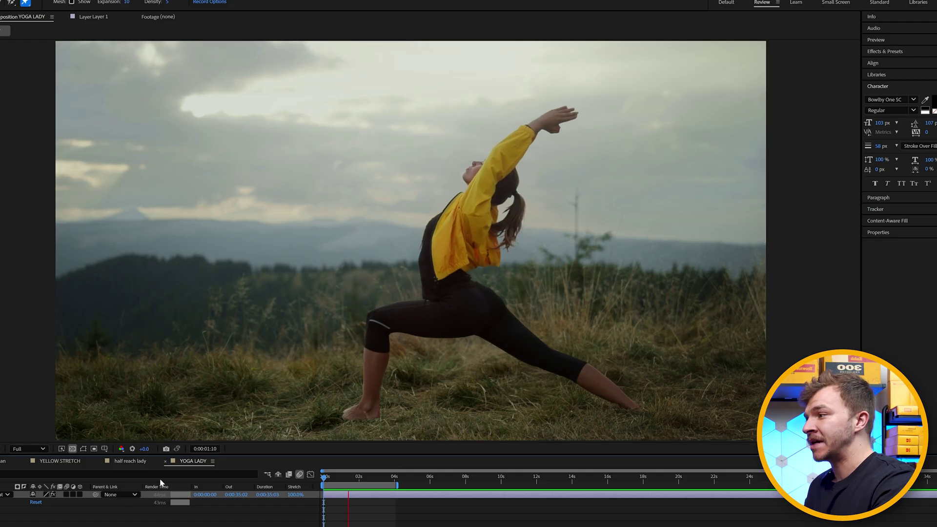
Open the half reach lady composition and review its puppet pin side-bend by playing and scrubbing it.
click(125, 459)
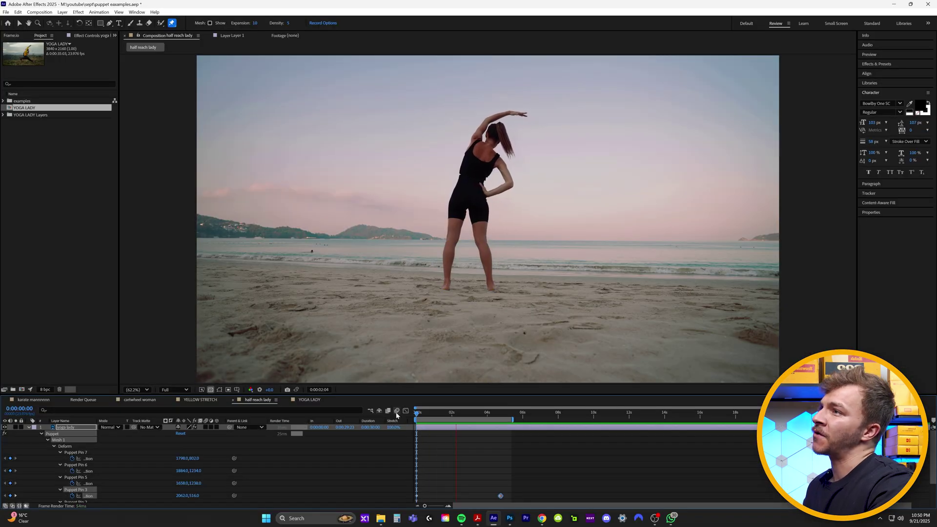
key(space)
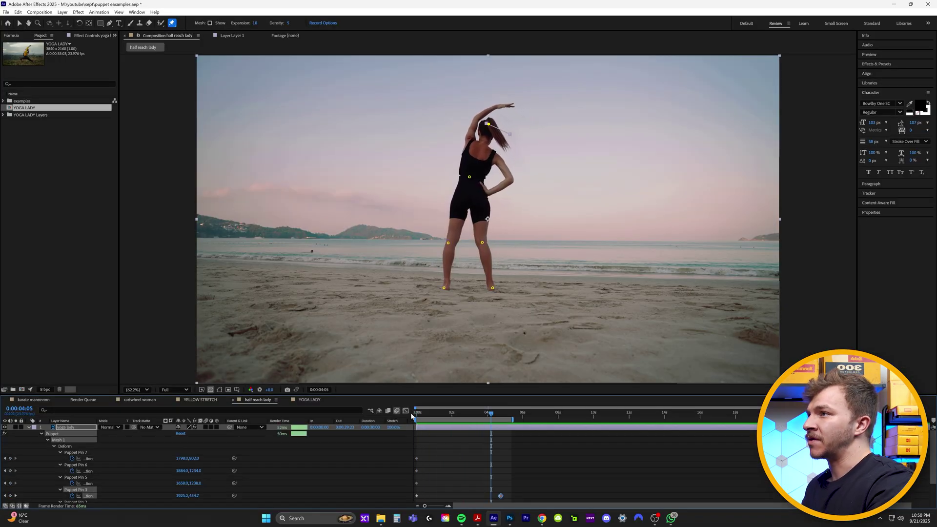
drag(419, 418, 478, 416)
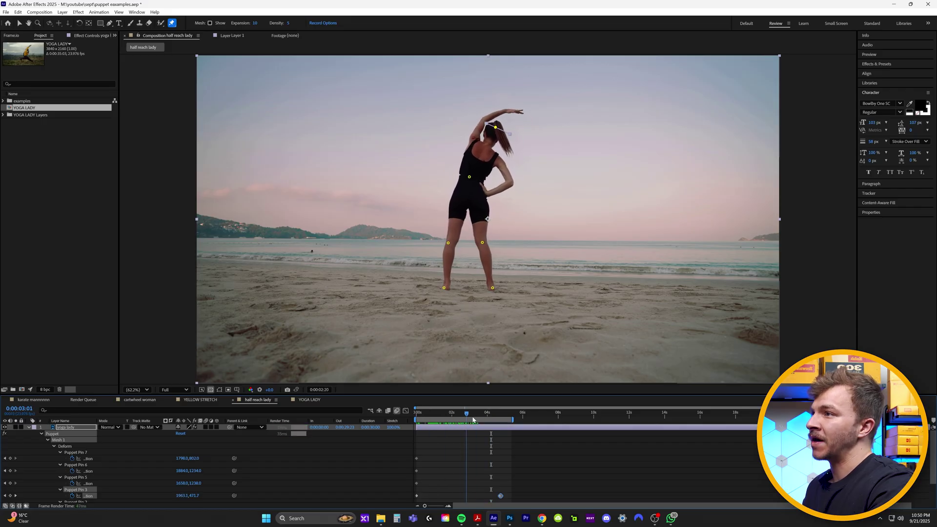
drag(442, 421, 440, 421)
Examine the pin layout and arm movement in the karate man composition, scrubbing and stepping through its opening frames.
scroll(493, 219, up, 1)
drag(493, 220, 482, 259)
mouse_move(441, 415)
mouse_down()
mouse_move(471, 415)
mouse_move(433, 416)
mouse_up()
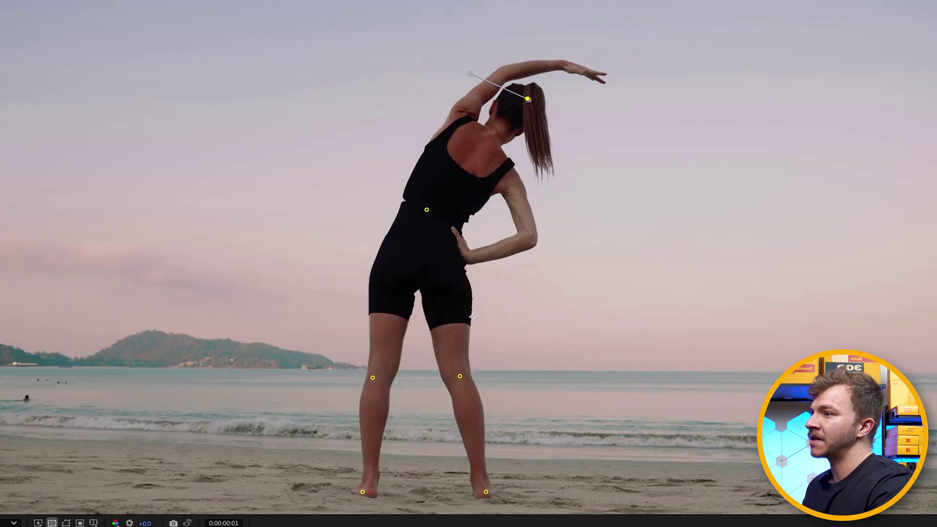
key(space)
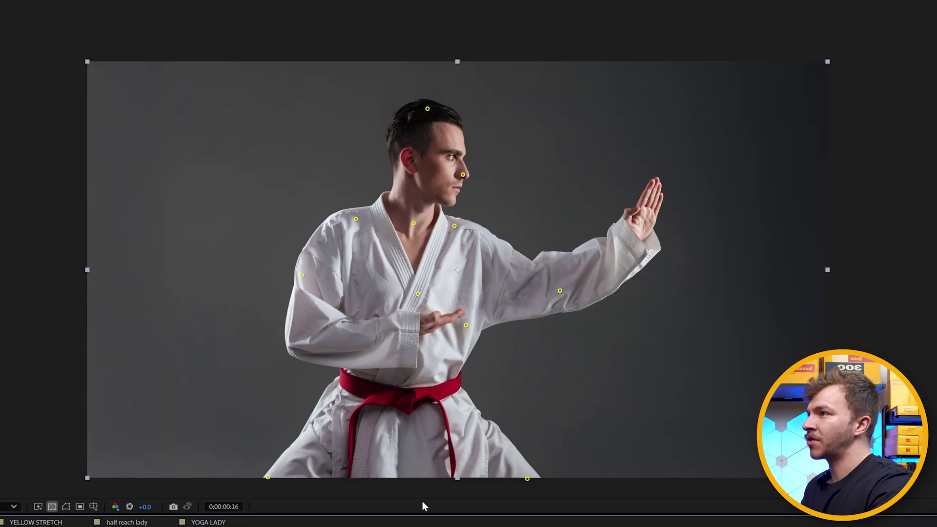
scroll(506, 319, down, 1)
key(Page_Up)
key(Page_Up)
key(Page_Up)
key(Page_Up)
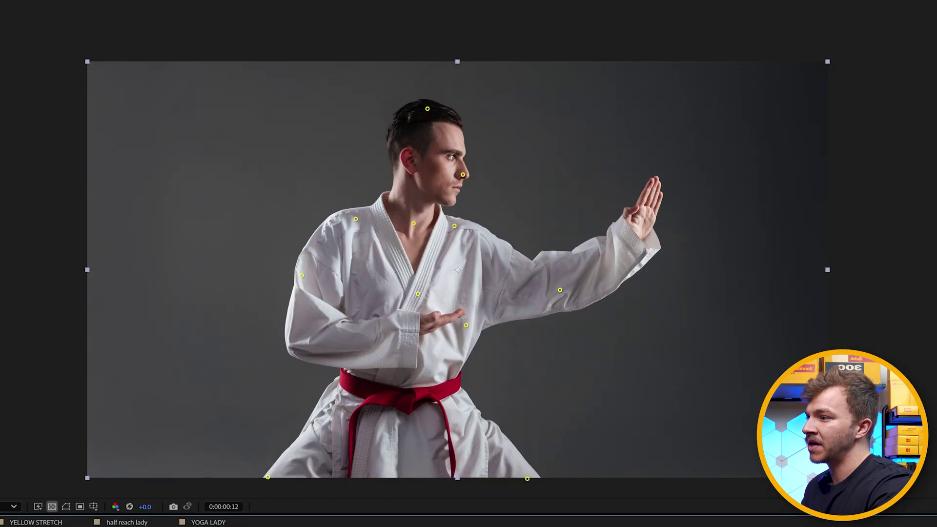
drag(439, 526, 562, 526)
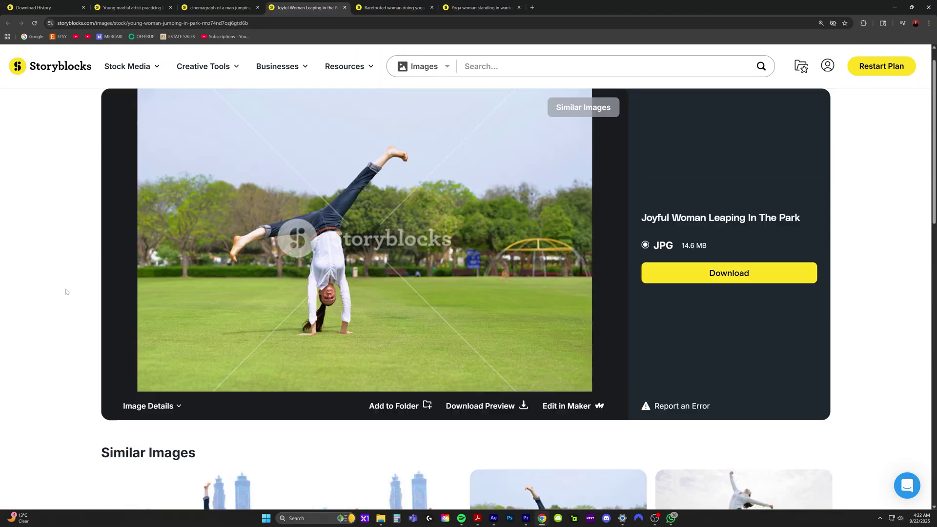
Switch to Storyblocks in the browser and look through its stock images, videos, music tracks and After Effects templates.
scroll(66, 289, up, 1)
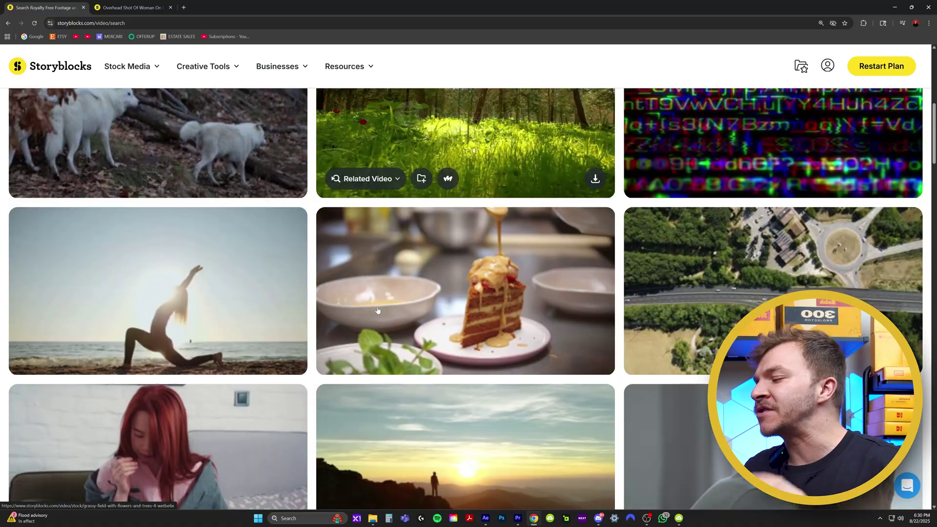
scroll(378, 311, down, 3)
scroll(378, 311, down, 10)
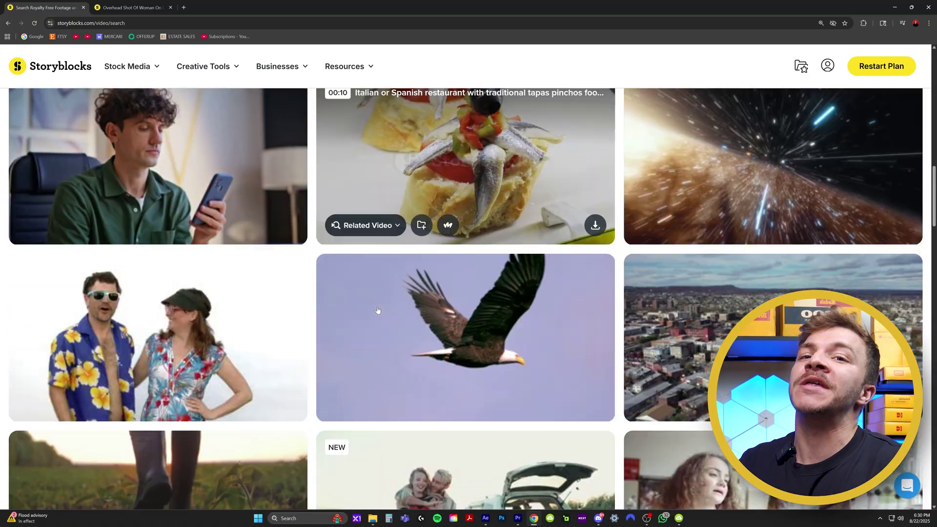
scroll(377, 309, down, 15)
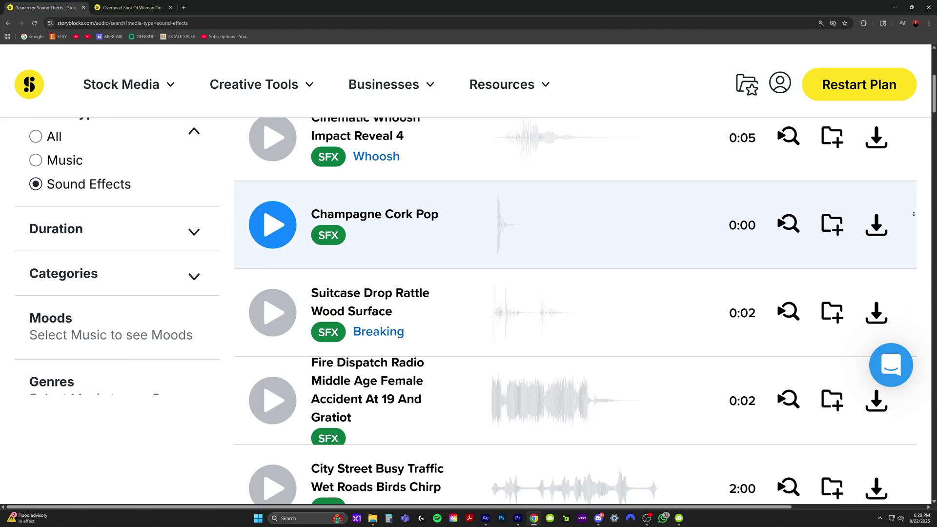
scroll(469, 293, down, 1)
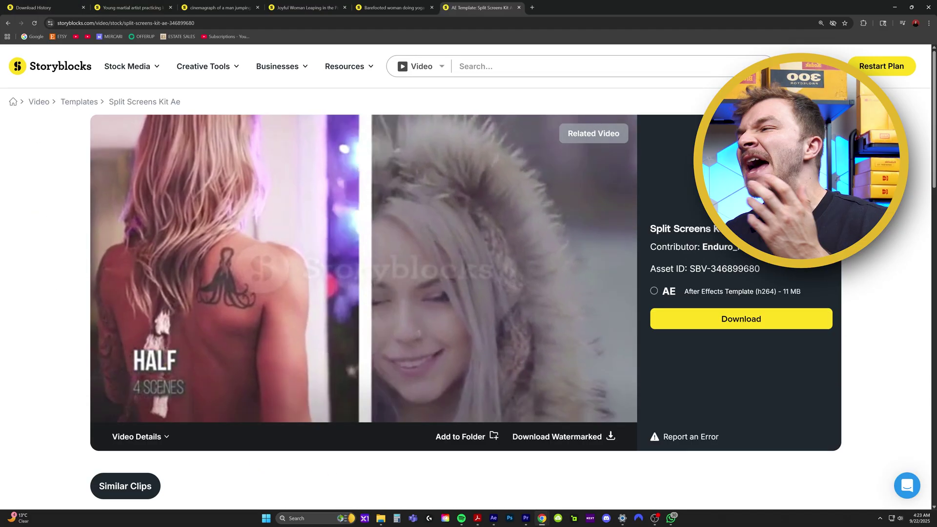